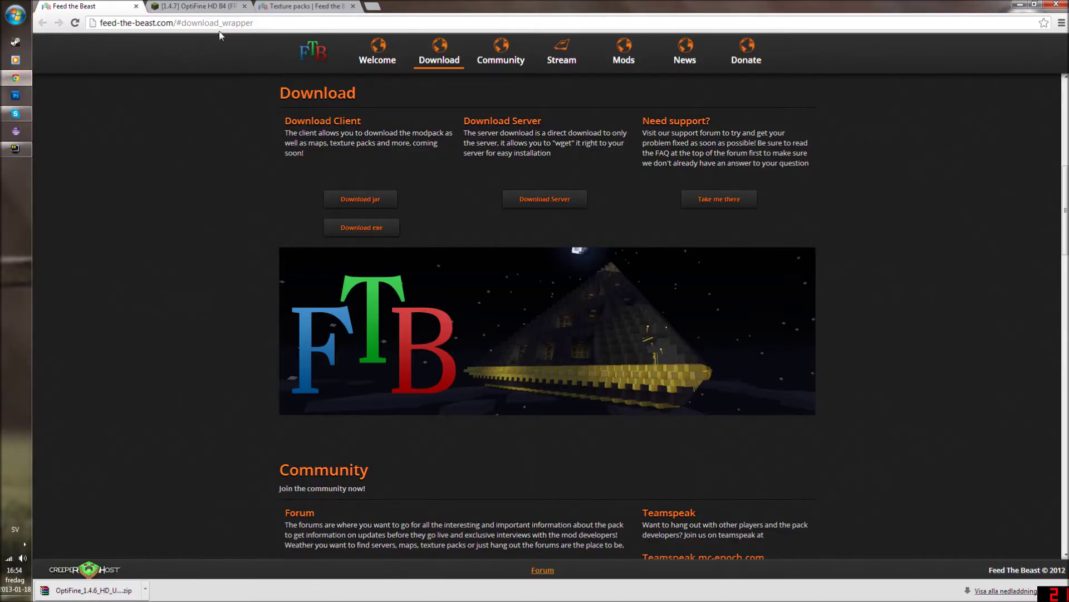
Step: Switch the browser from the FTB download page to the '[1.4.7] OptiFine HD B4' forum tab
key("ctrl+l")
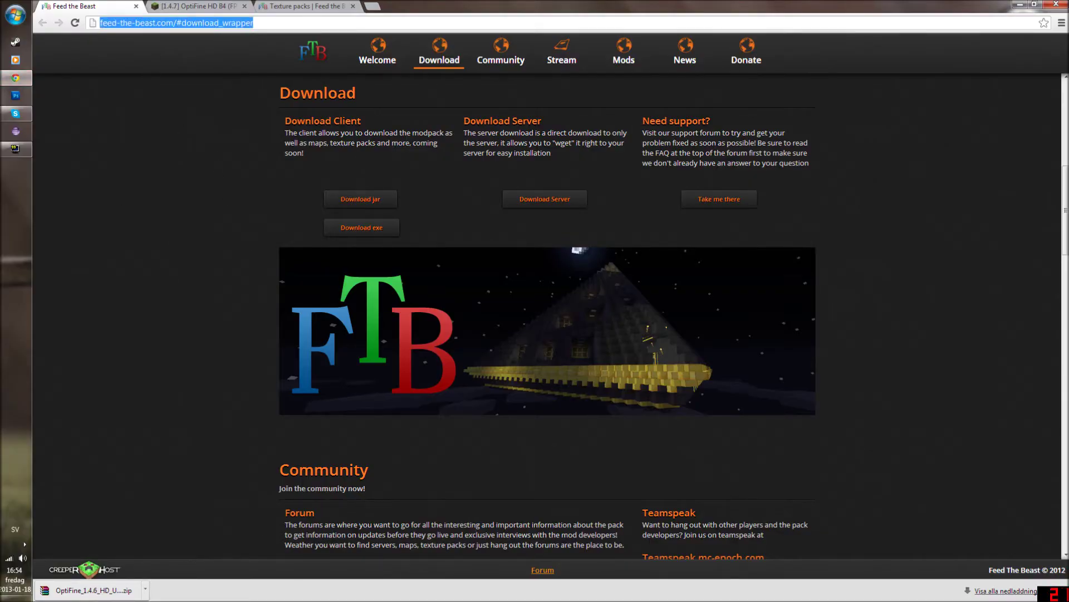
double_click(149, 115)
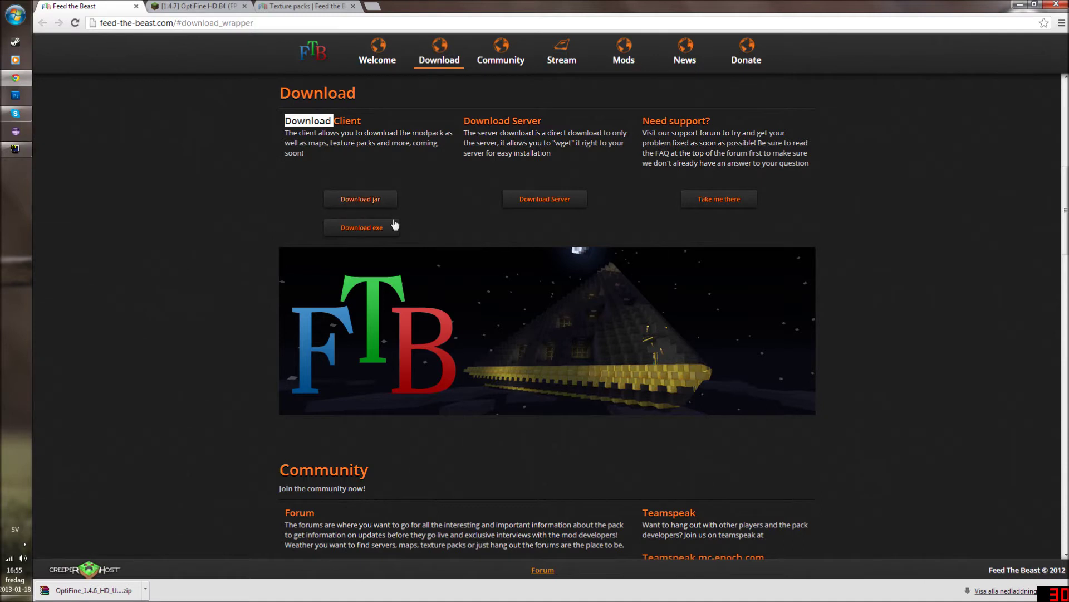
left_click(194, 149)
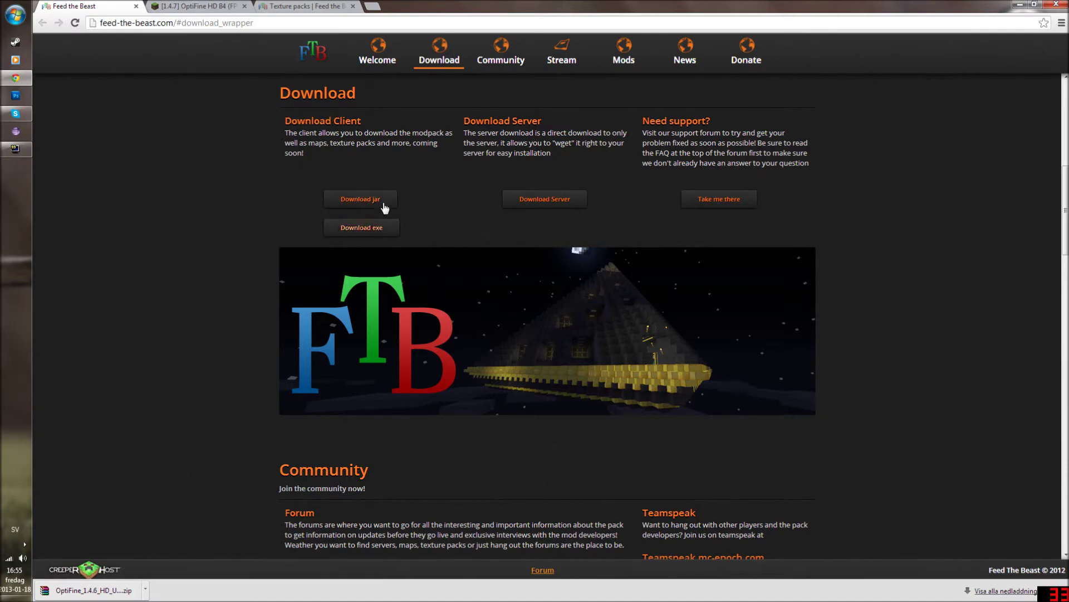
left_click(202, 9)
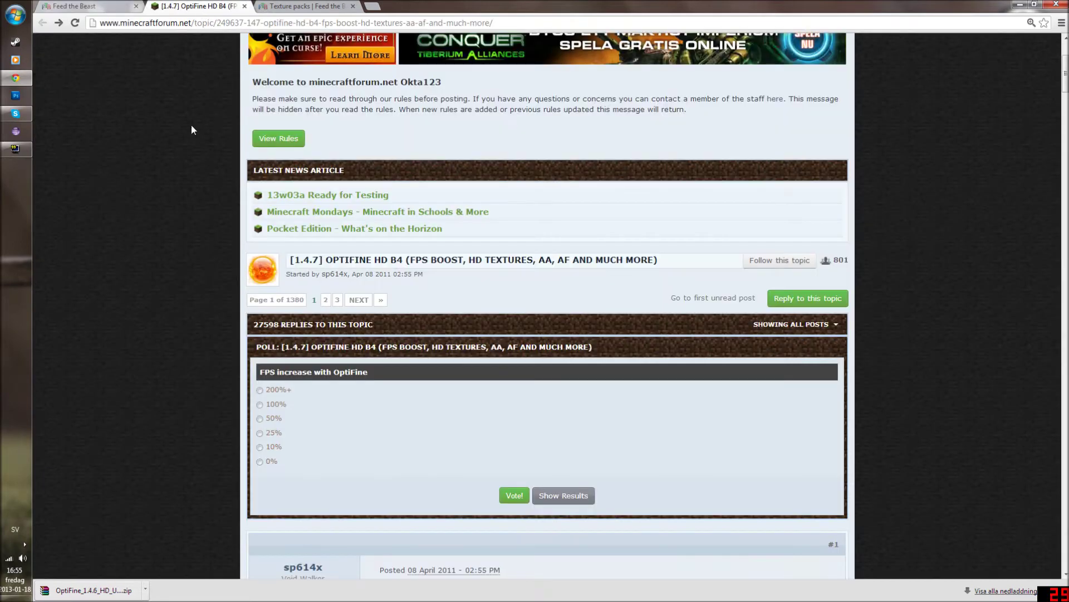
Step: Scroll to the HD B4 Ultra section and follow its OptiFine_1.4.6_HD_U_B4.zip download link
scroll(155, 166, "down", 2)
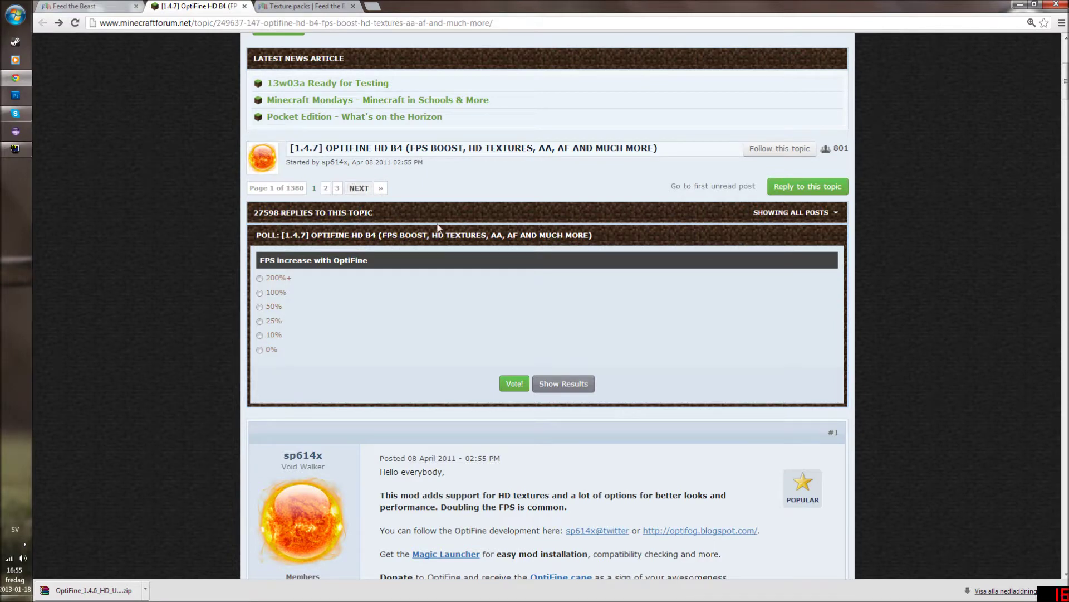
scroll(480, 258, "down", 1)
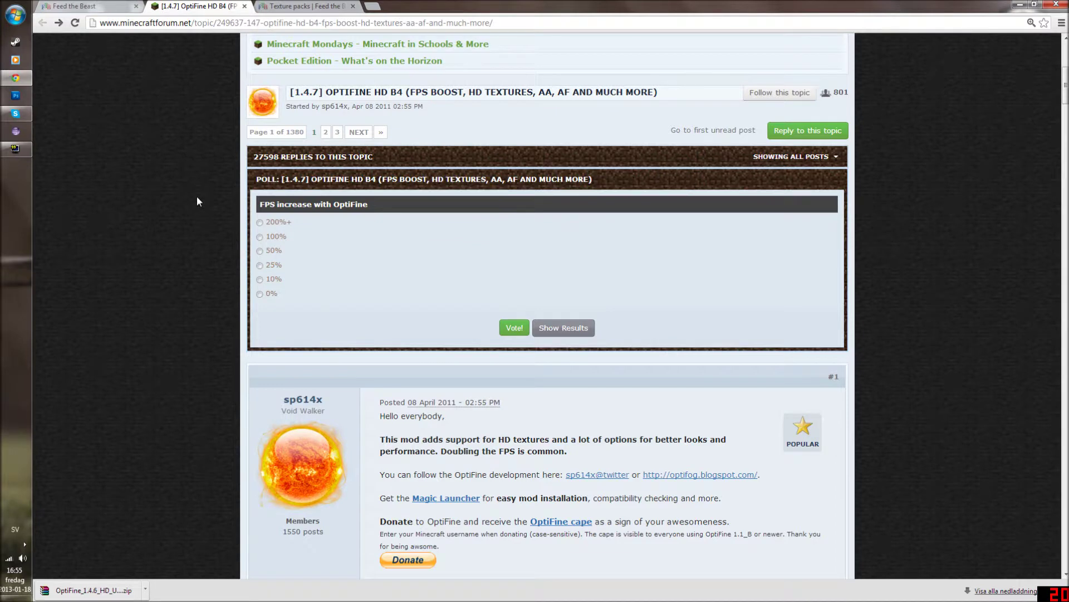
scroll(198, 200, "down", 2)
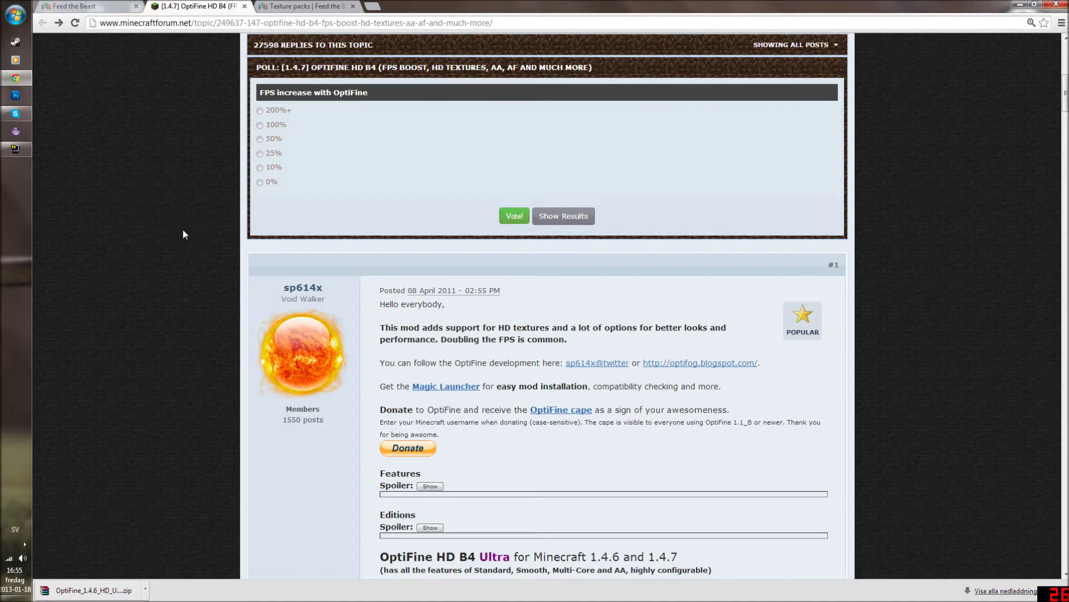
scroll(184, 233, "down", 6)
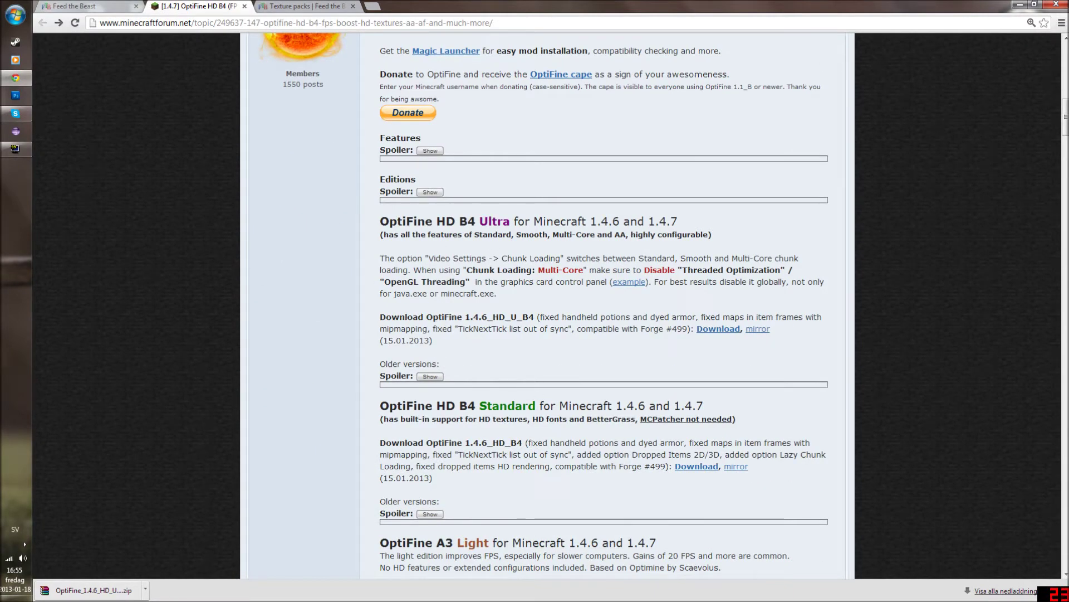
scroll(299, 438, "down", 1)
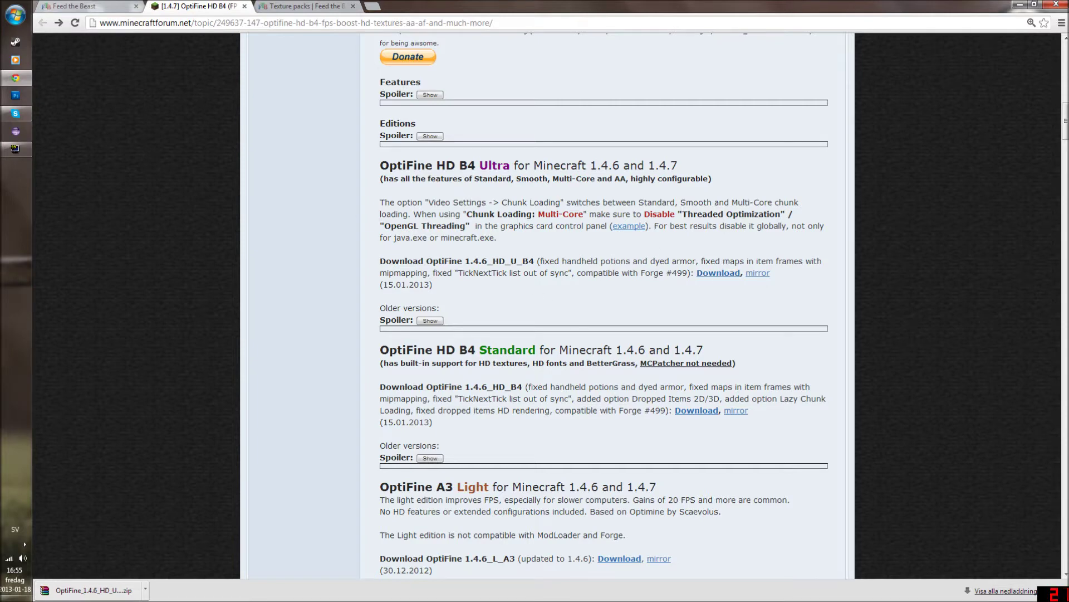
left_click(719, 273)
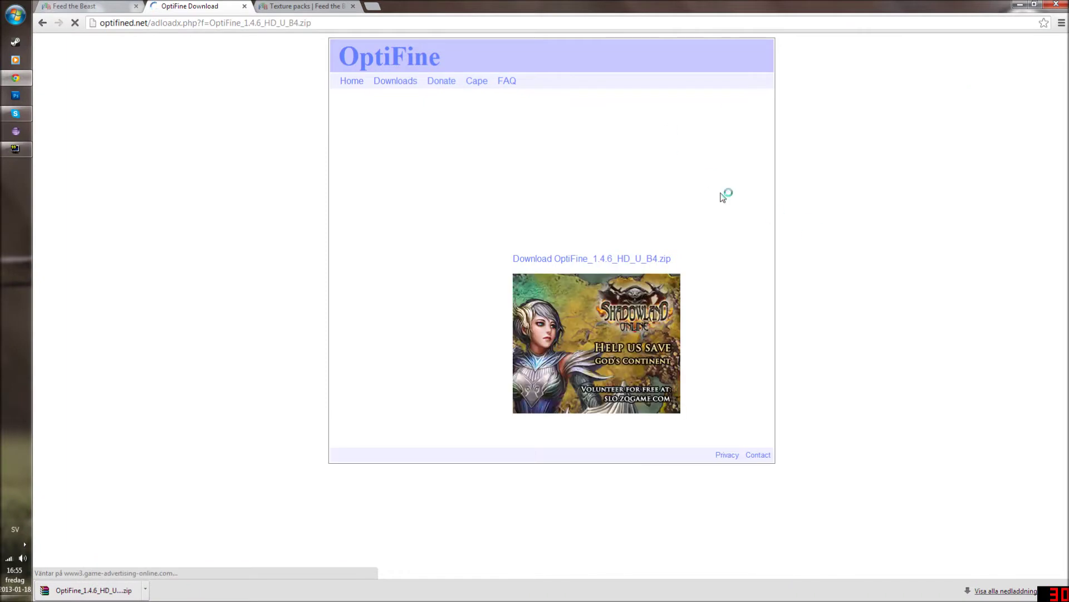
Step: Download OptiFine_1.4.6_HD_U_B4.zip, show it in Downloads, and go to the FTB Texture packs board
left_click(646, 262)
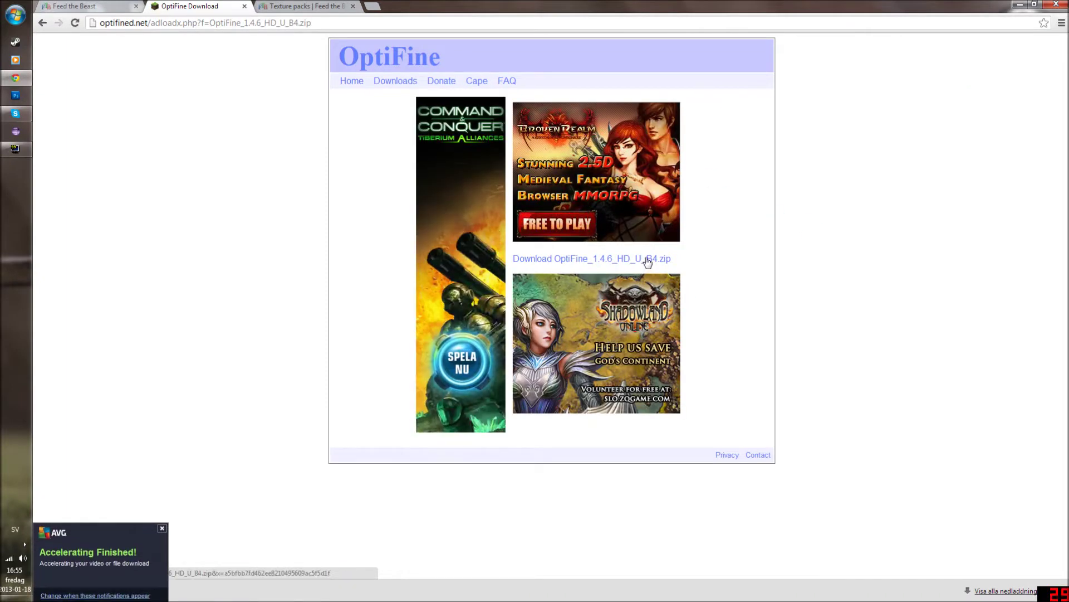
left_click(162, 528)
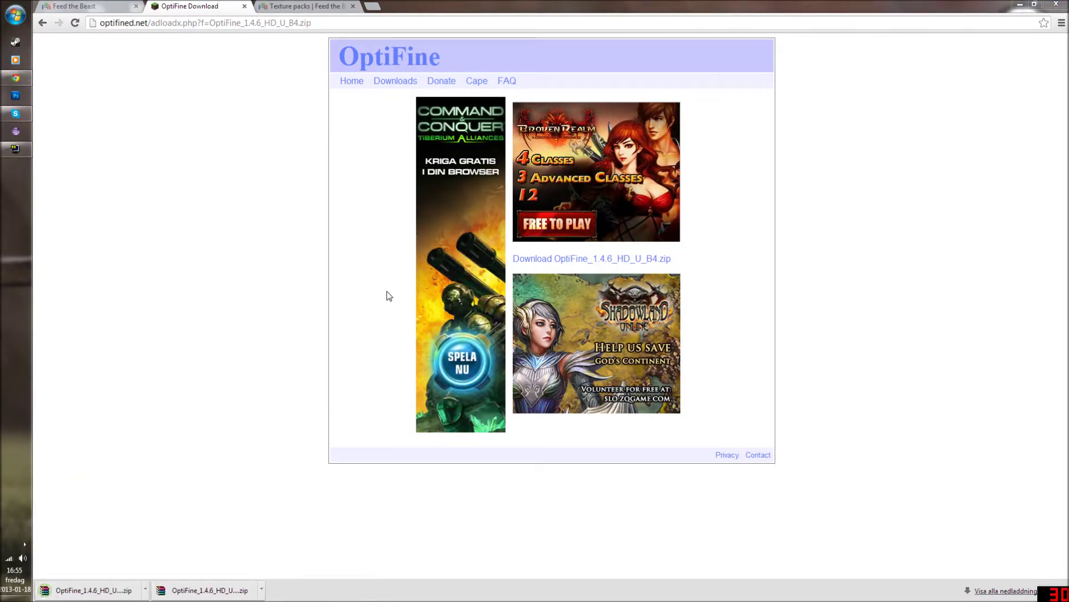
left_click(144, 590)
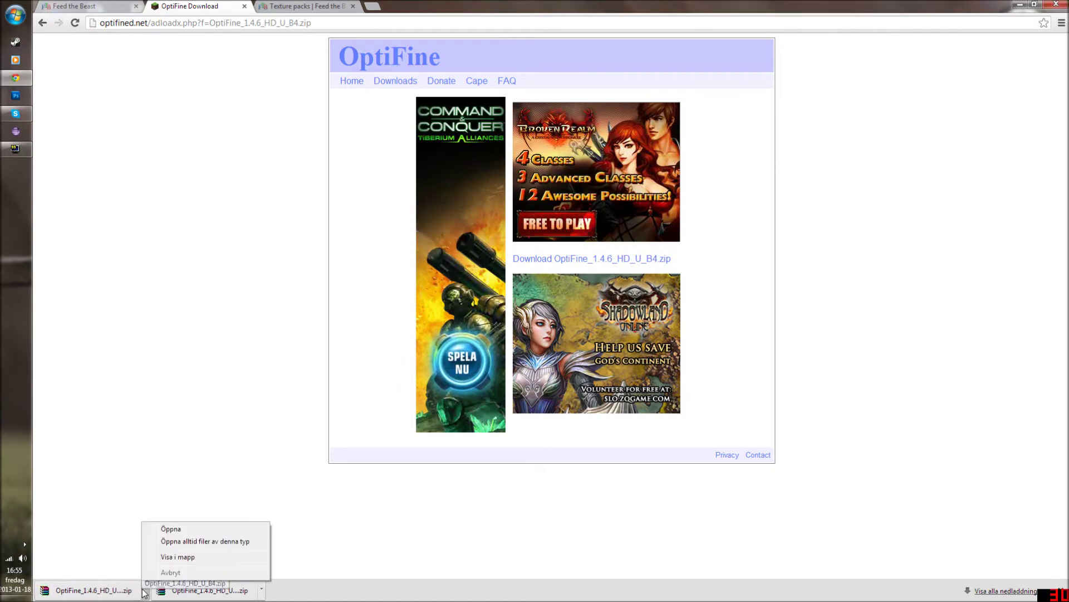
left_click(169, 560)
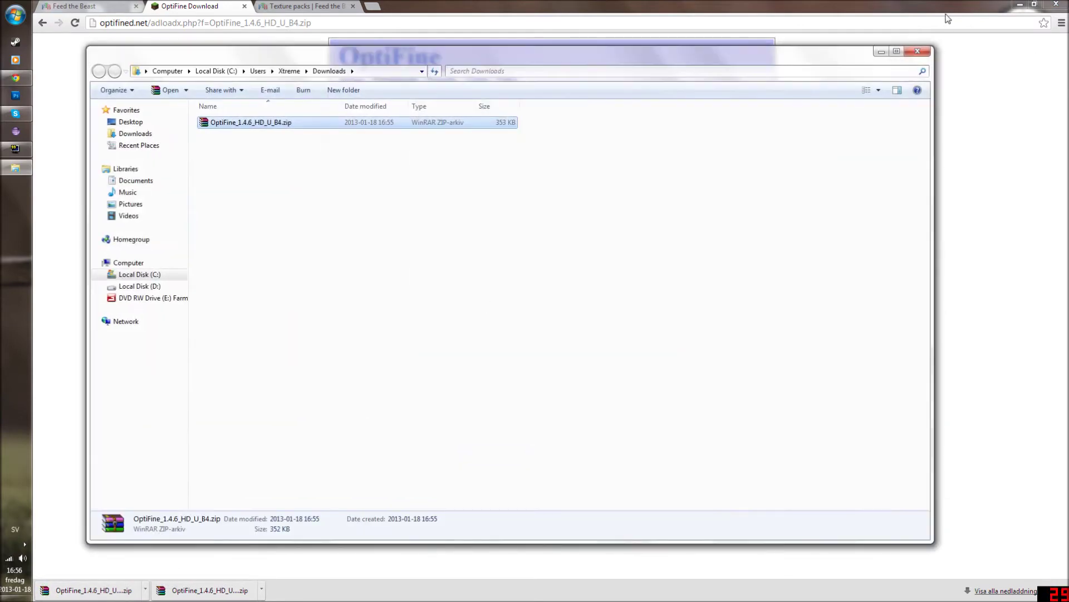
left_click(333, 6)
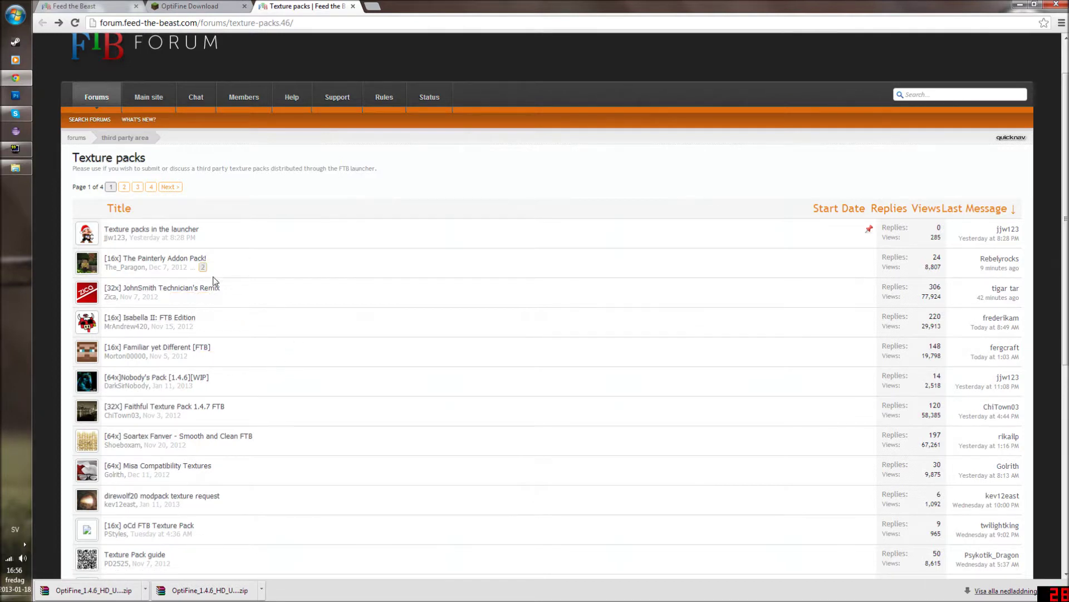
Step: Open the [32x] JohnSmith Technician's Remix thread and download its Technician's Remix 1.4.6 zip
left_click(191, 288)
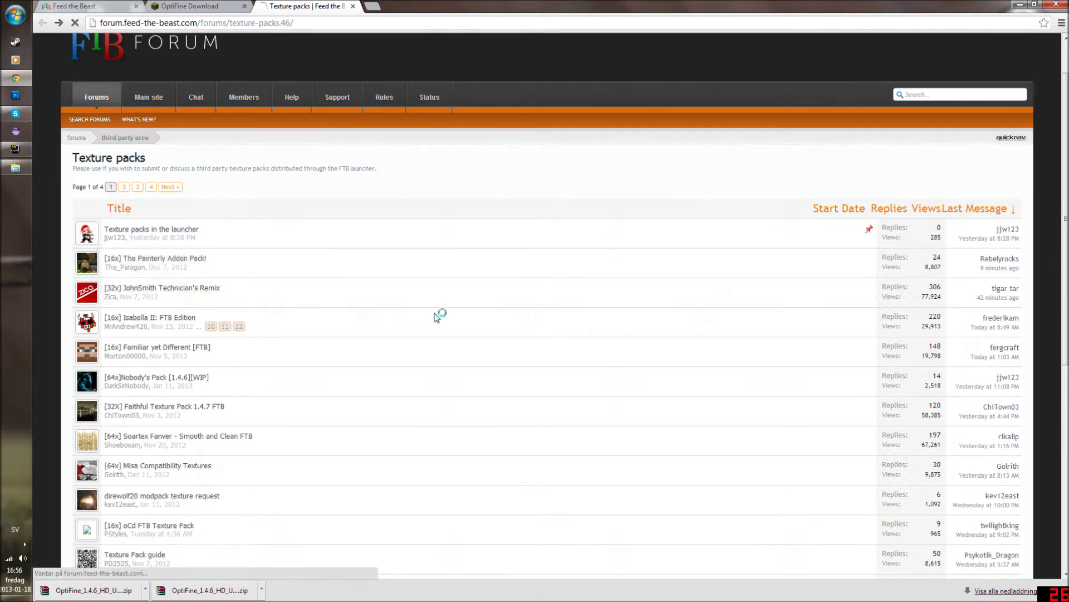
scroll(437, 311, "down", 10)
scroll(437, 304, "down", 15)
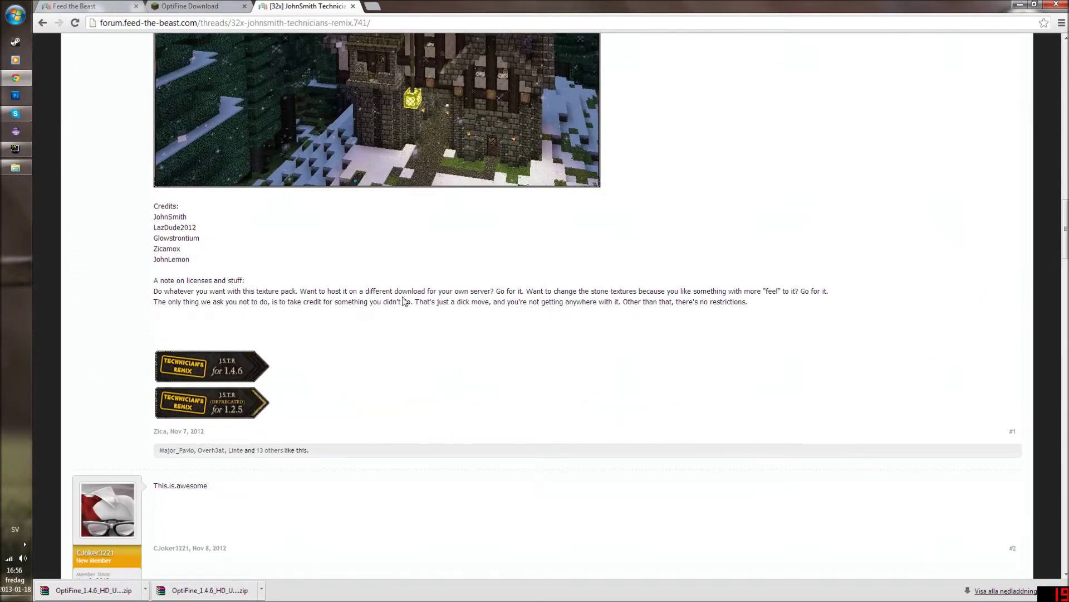
left_click(234, 361)
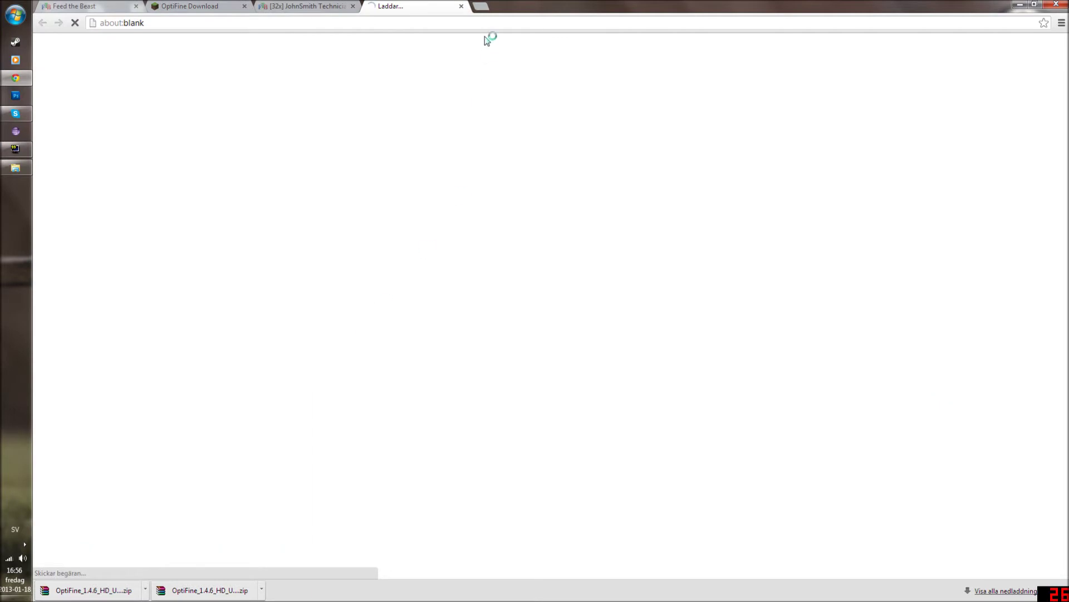
left_click(313, 9)
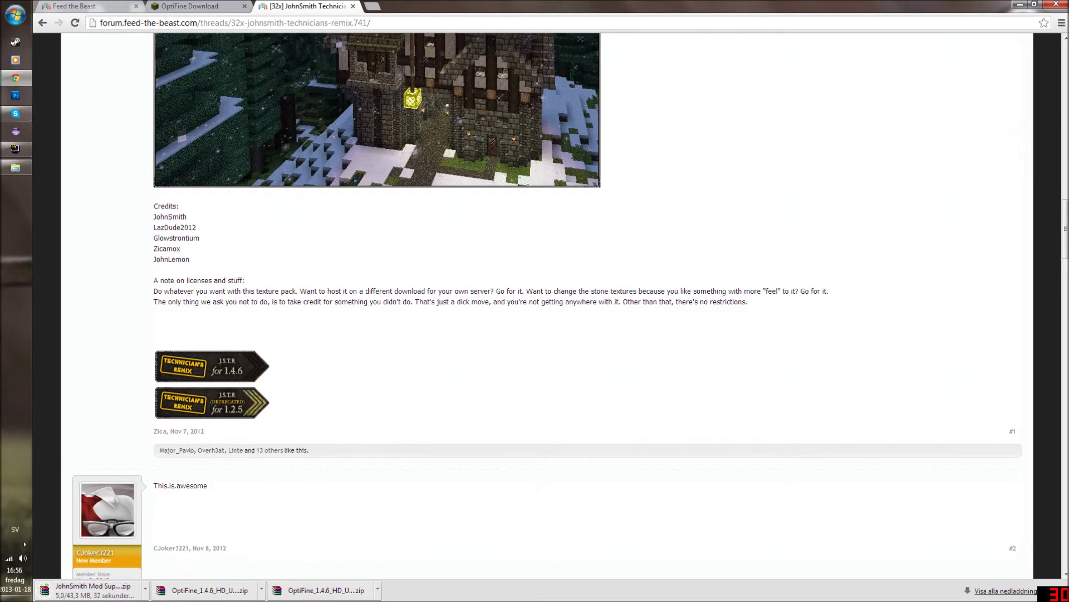
left_click(1024, 7)
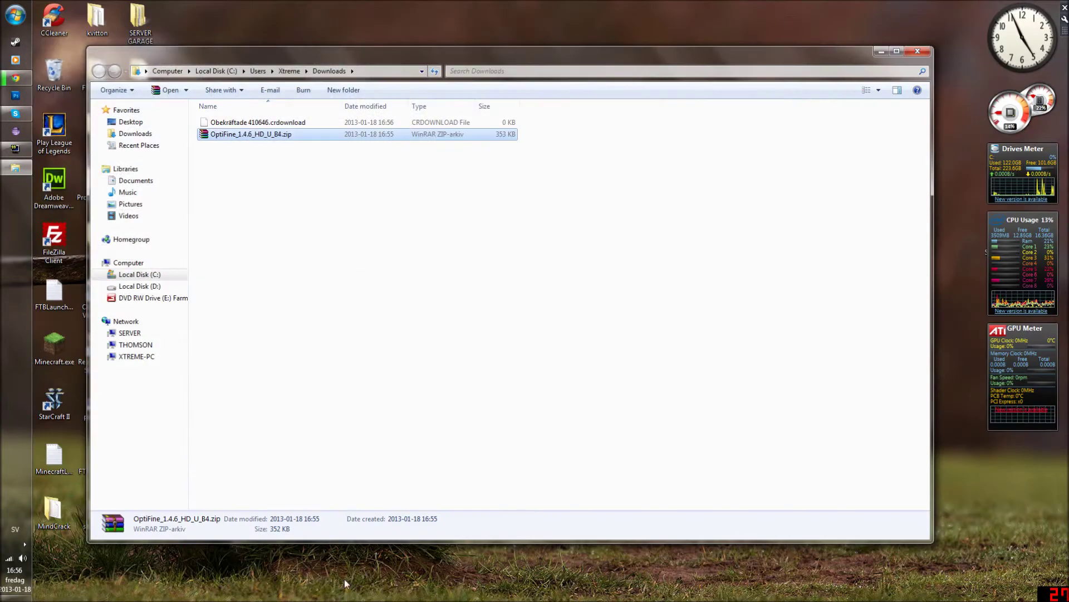
Step: Move the Downloads window aside and start FTB_Launcher from the desktop, allowing it to run
left_click_drag(623, 62, 812, 65)
left_click(105, 470)
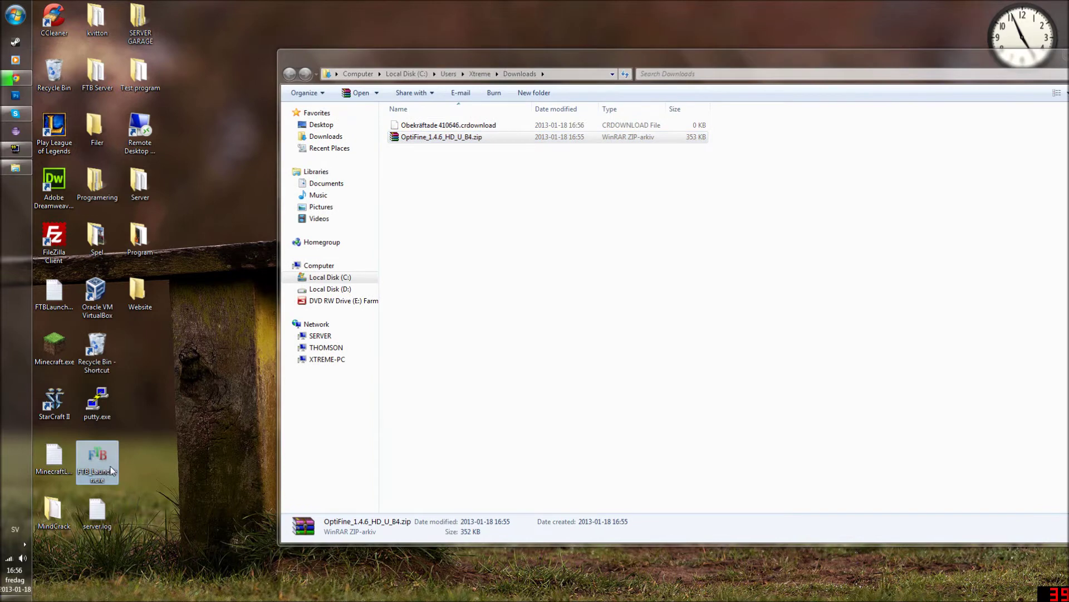
double_click(107, 467)
left_click(595, 319)
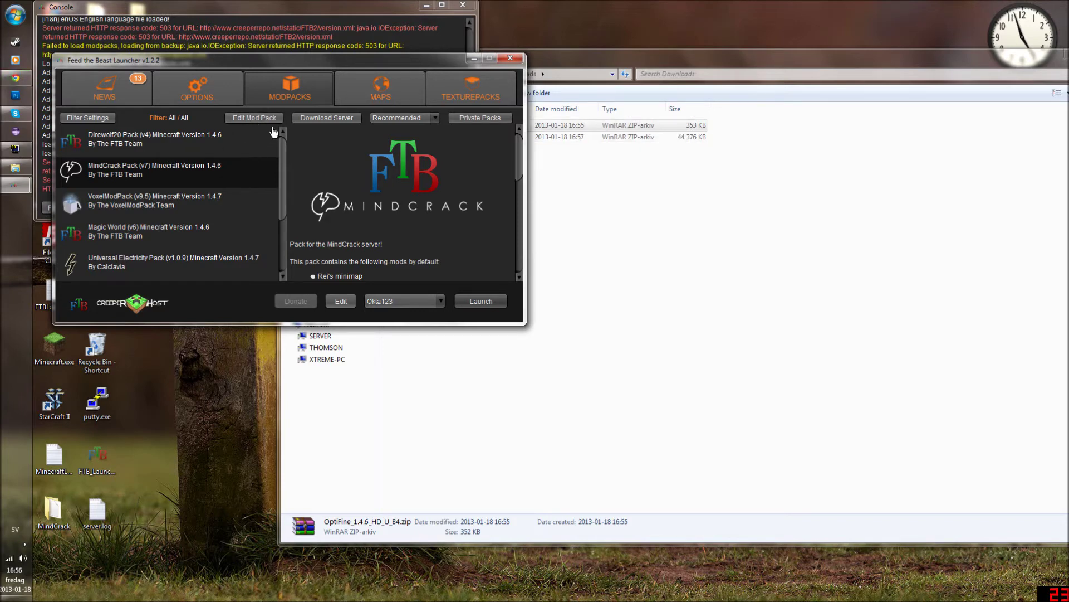
Step: Open the MindCrack Pack's Mod Pack Editor on JarMods and begin adding a new mod file
left_click(255, 119)
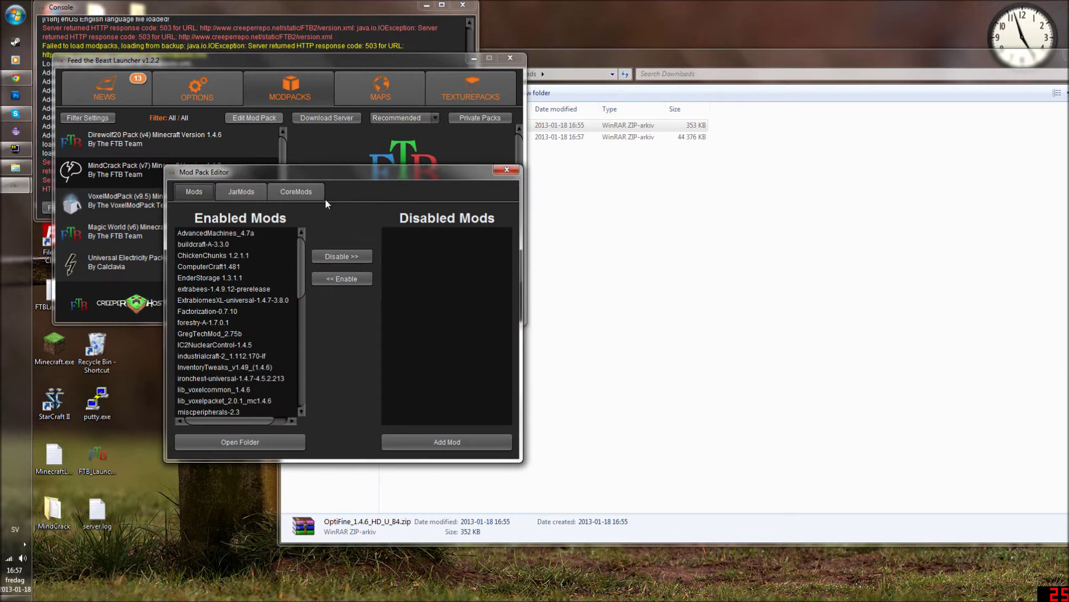
left_click(241, 192)
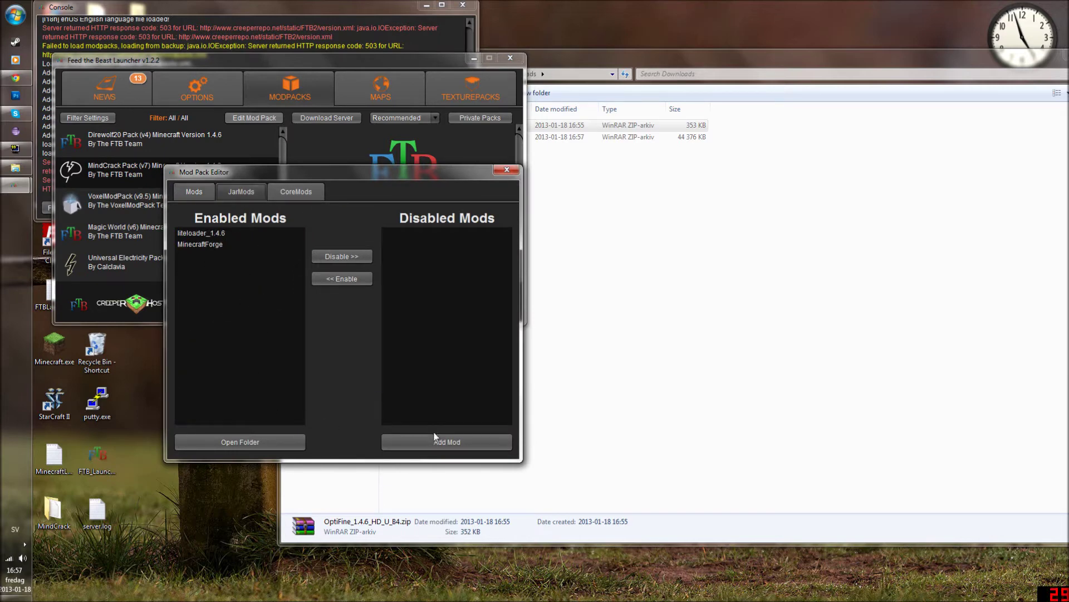
left_click(436, 438)
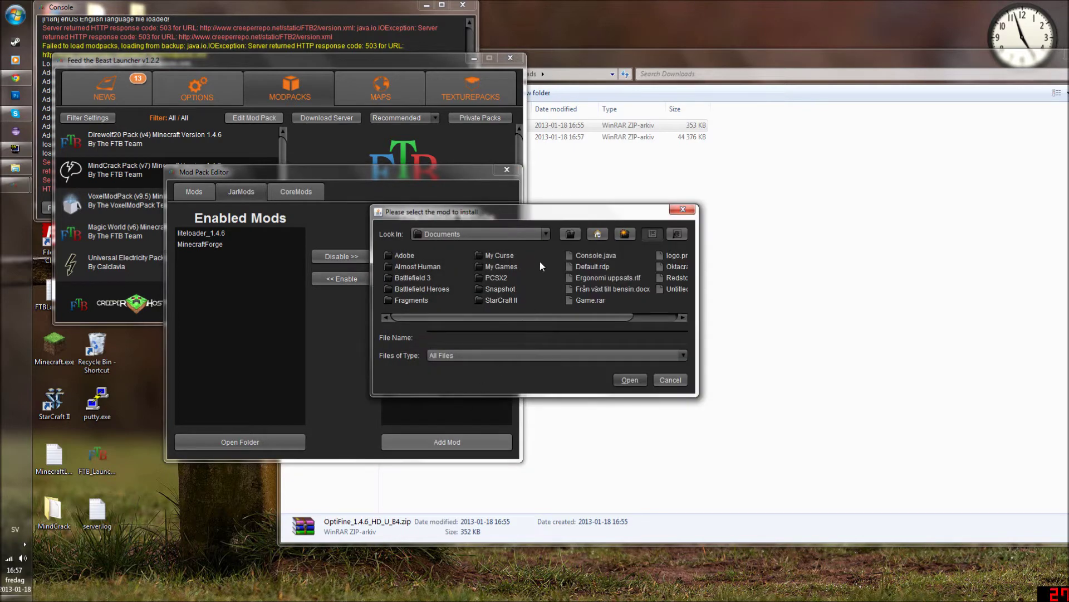
left_click(602, 278)
scroll(557, 278, "down", 1)
scroll(557, 279, "up", 1)
Step: Add OptiFine_1.4.6_HD_U_B4.zip from Downloads as an enabled jar mod and close the editor
left_click(518, 235)
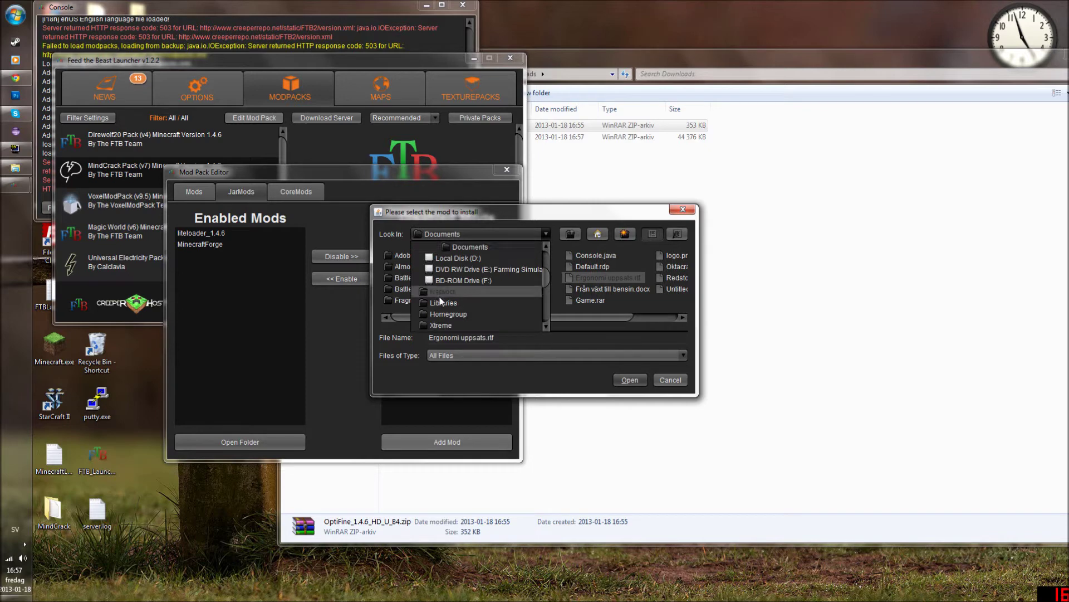
left_click(444, 325)
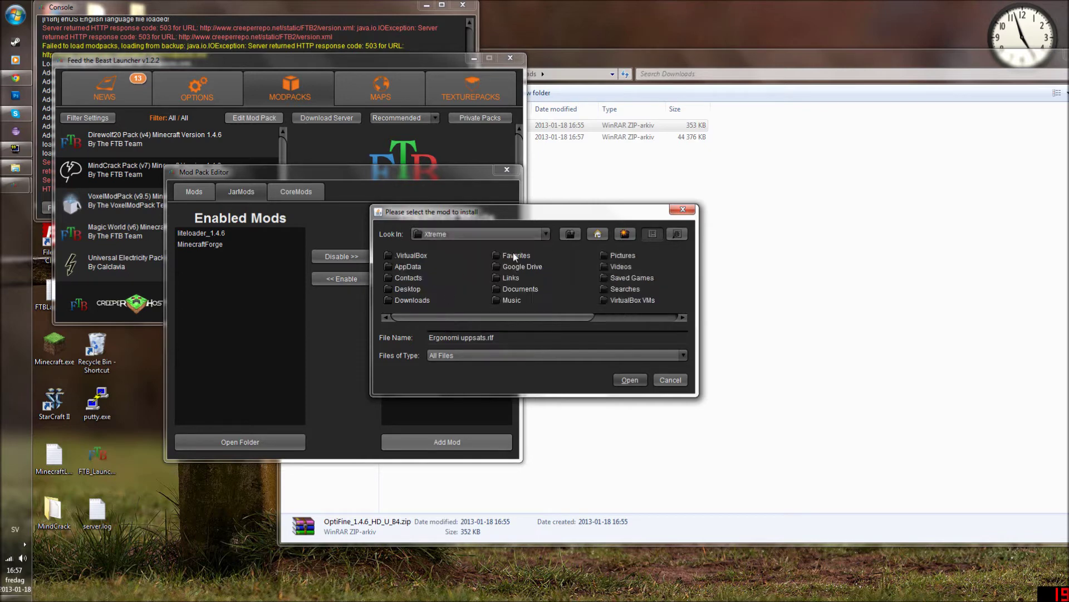
left_click(397, 299)
left_click(399, 301)
double_click(385, 302)
left_click(446, 267)
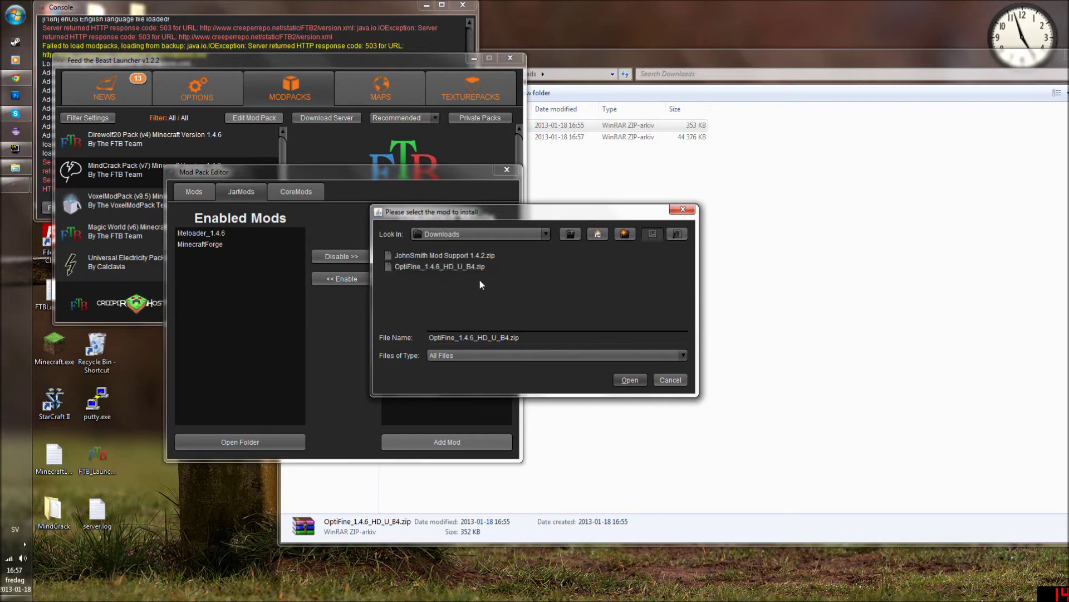
left_click(630, 380)
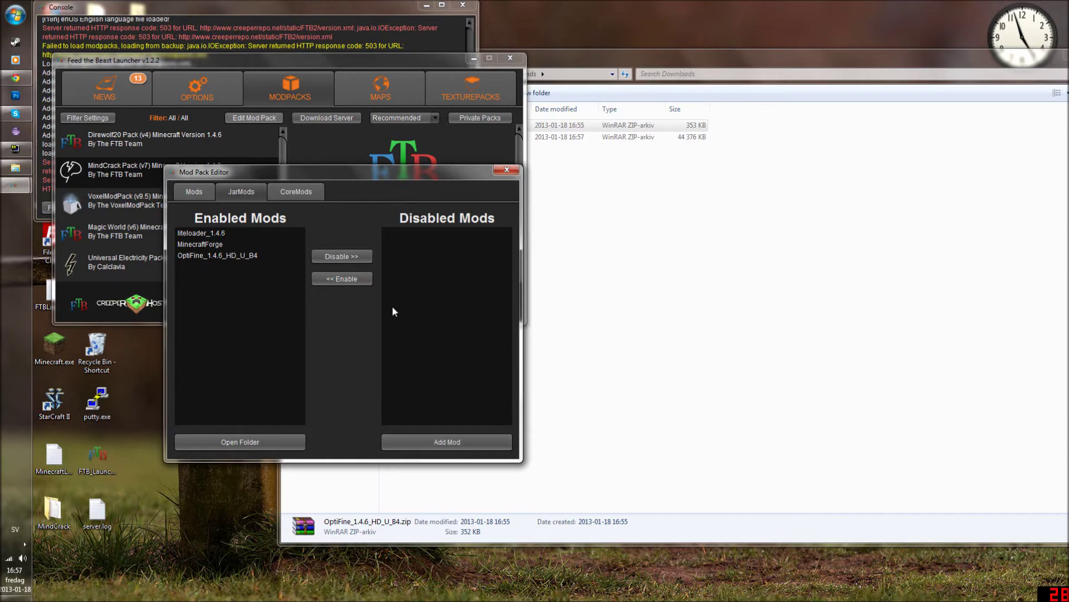
left_click(507, 171)
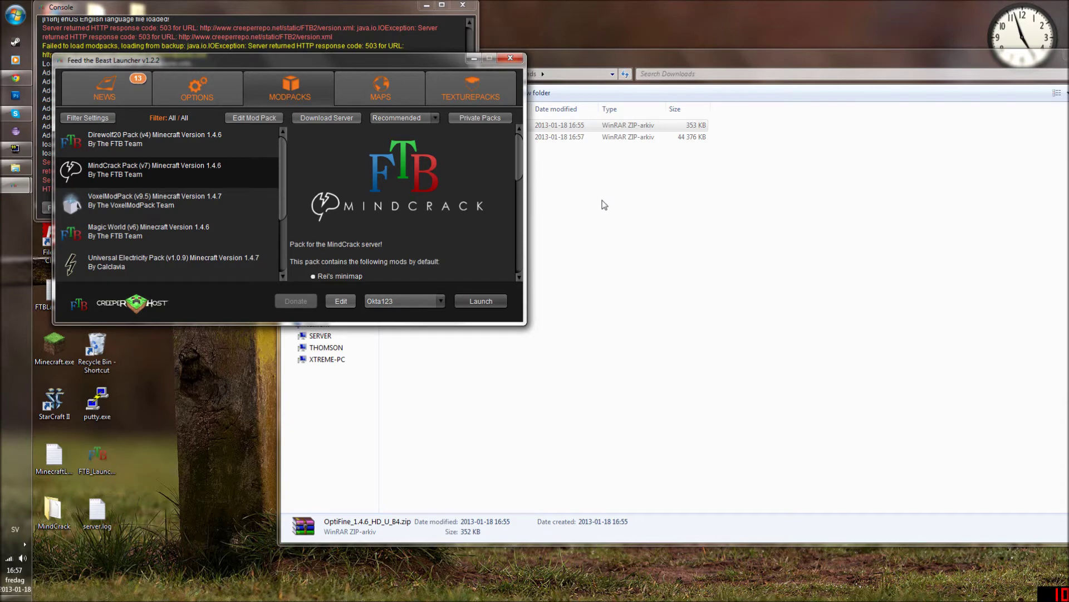
left_click(486, 96)
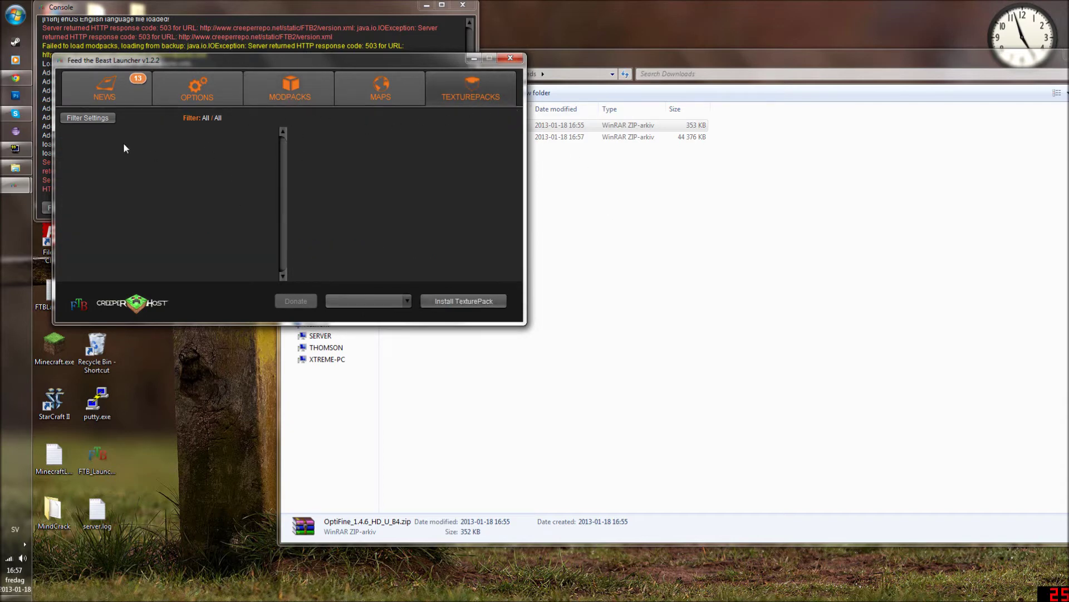
left_click(112, 119)
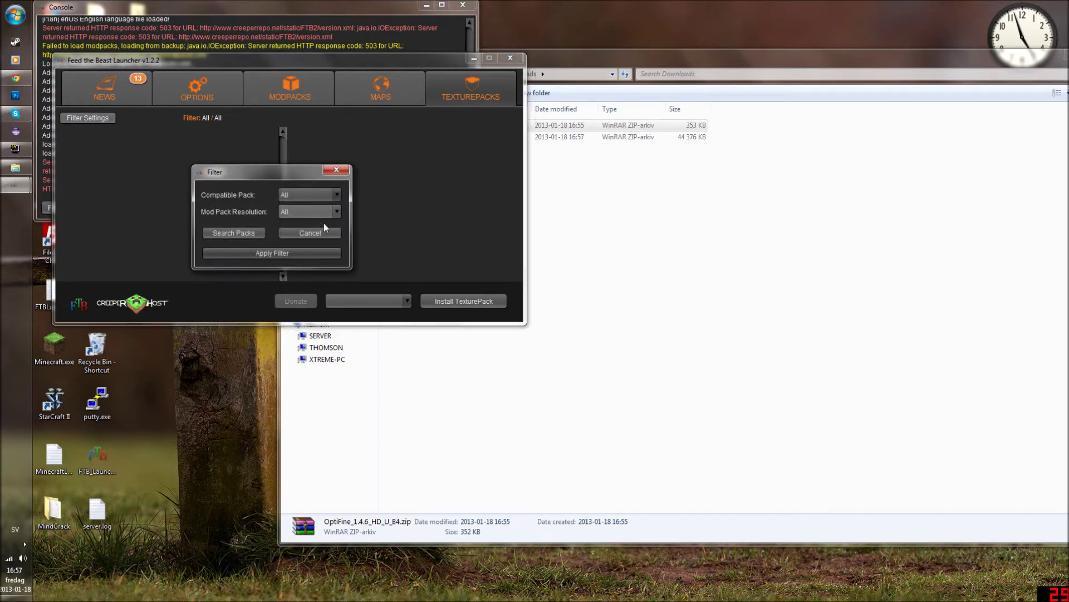
left_click(312, 253)
left_click(108, 120)
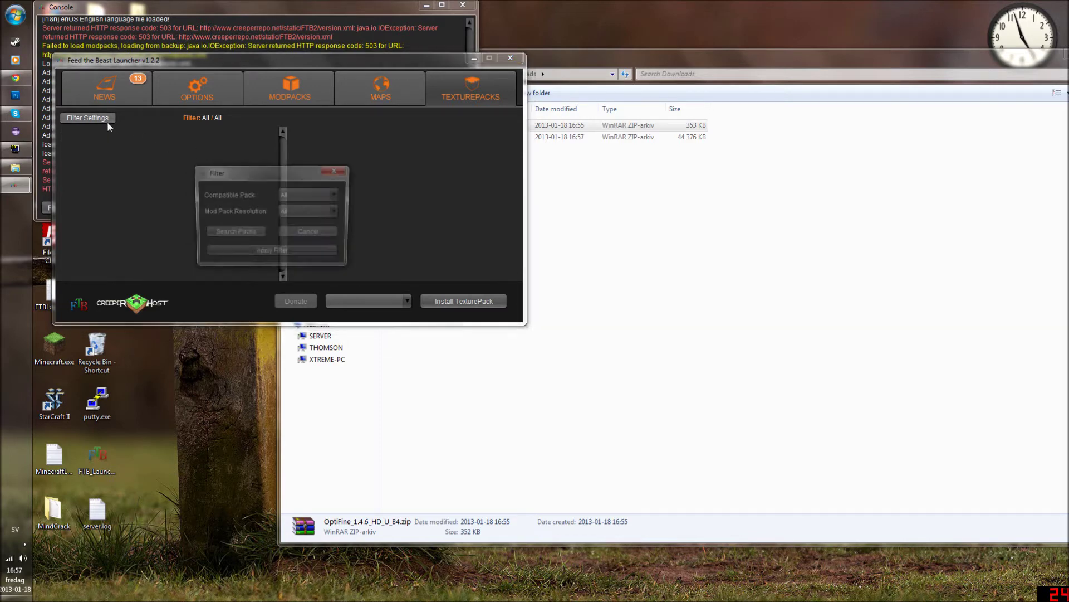
left_click(250, 230)
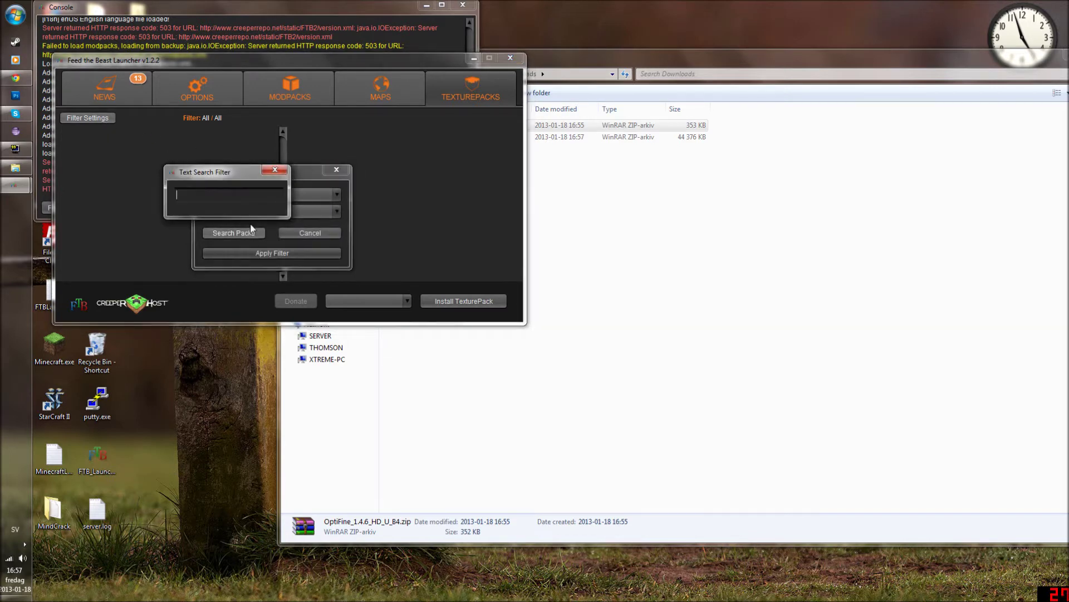
left_click(275, 169)
left_click(336, 170)
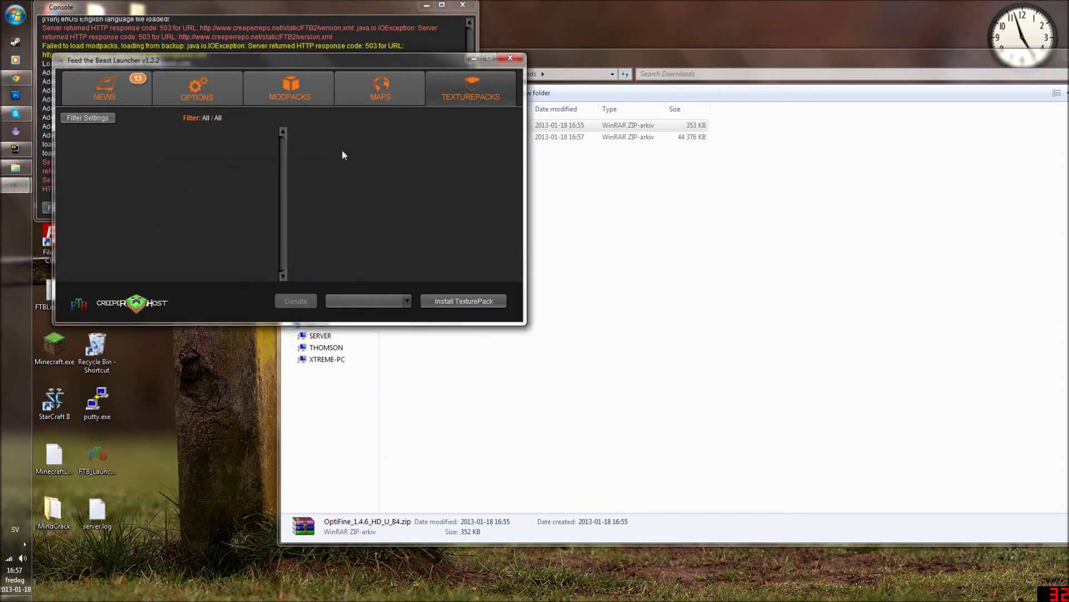
left_click(284, 98)
left_click(650, 215)
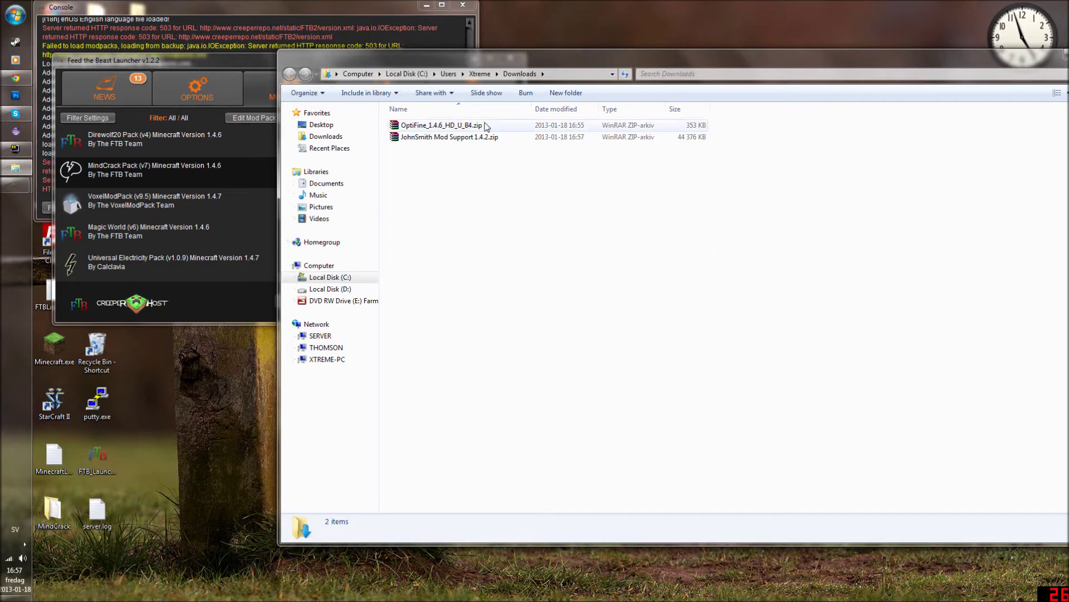
Step: Open the Desktop MindCrack pack's minecraft\texturepacks folder
left_click(480, 138)
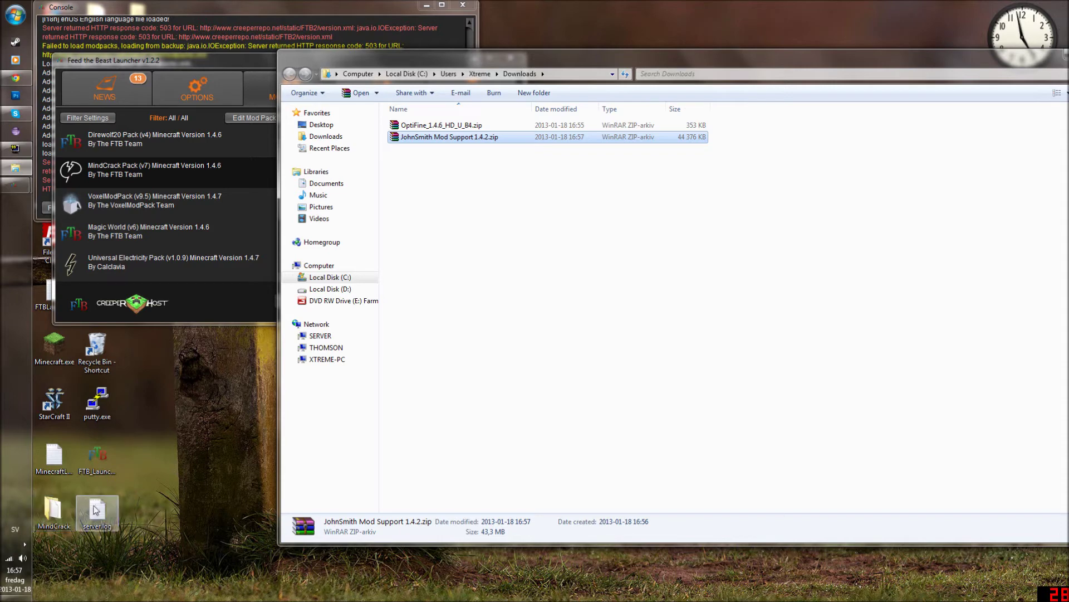
left_click(98, 458)
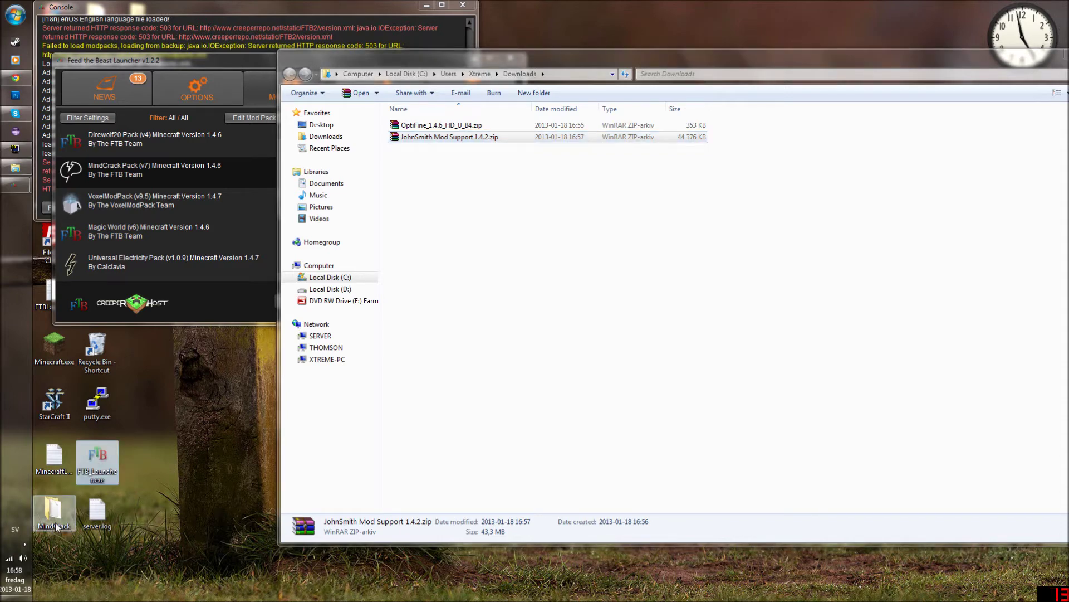
double_click(55, 526)
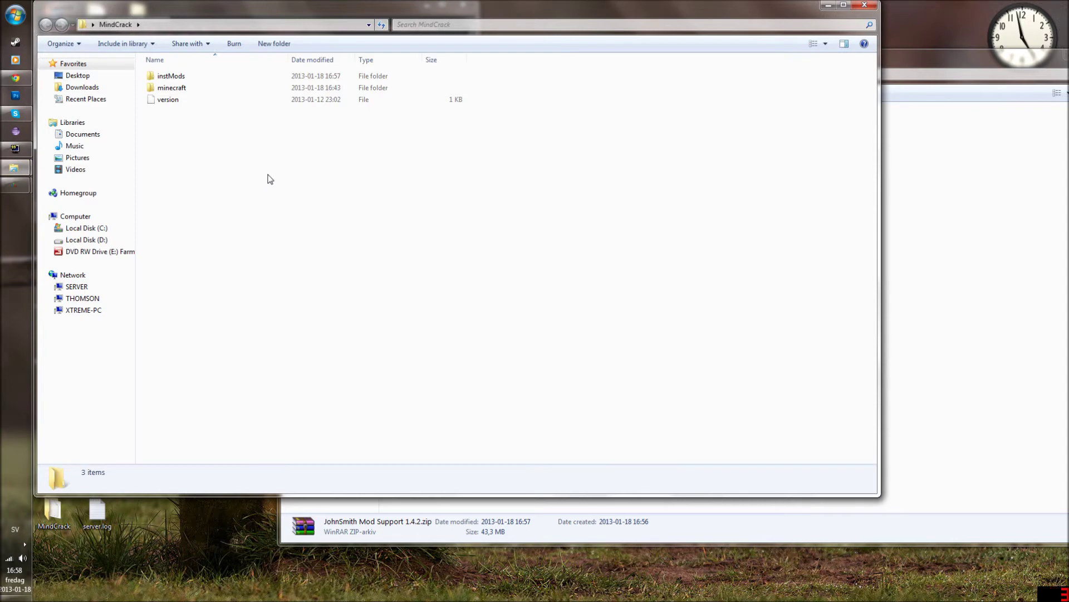
left_click(173, 88)
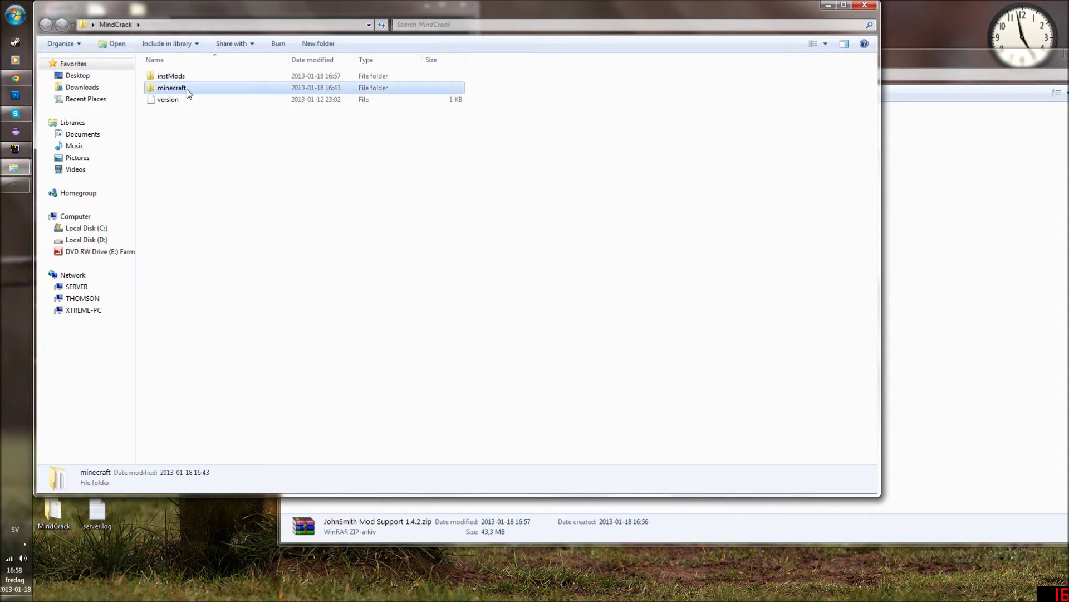
double_click(188, 93)
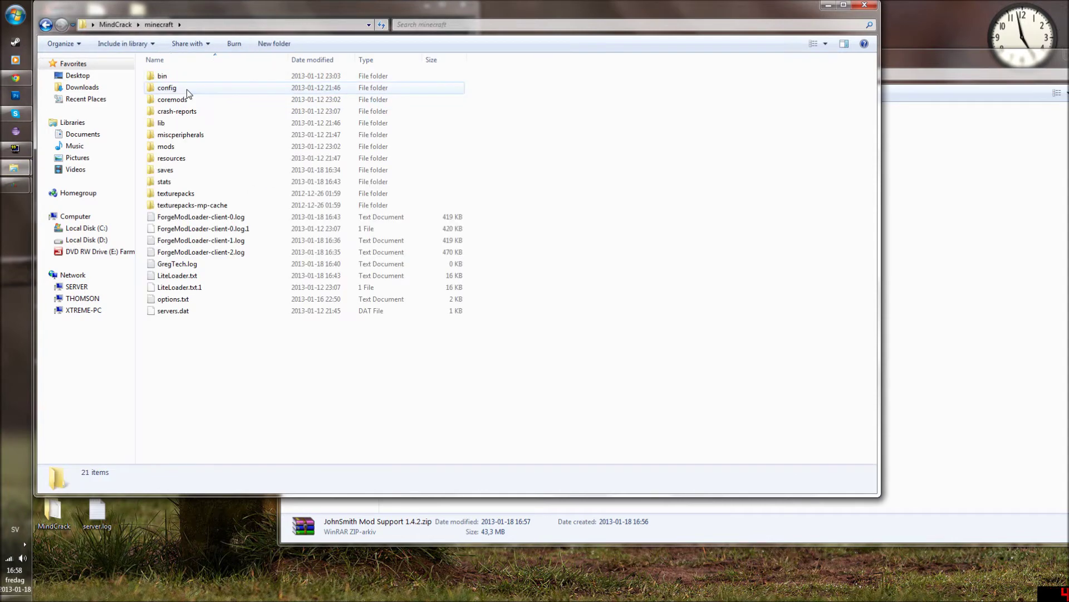
double_click(210, 196)
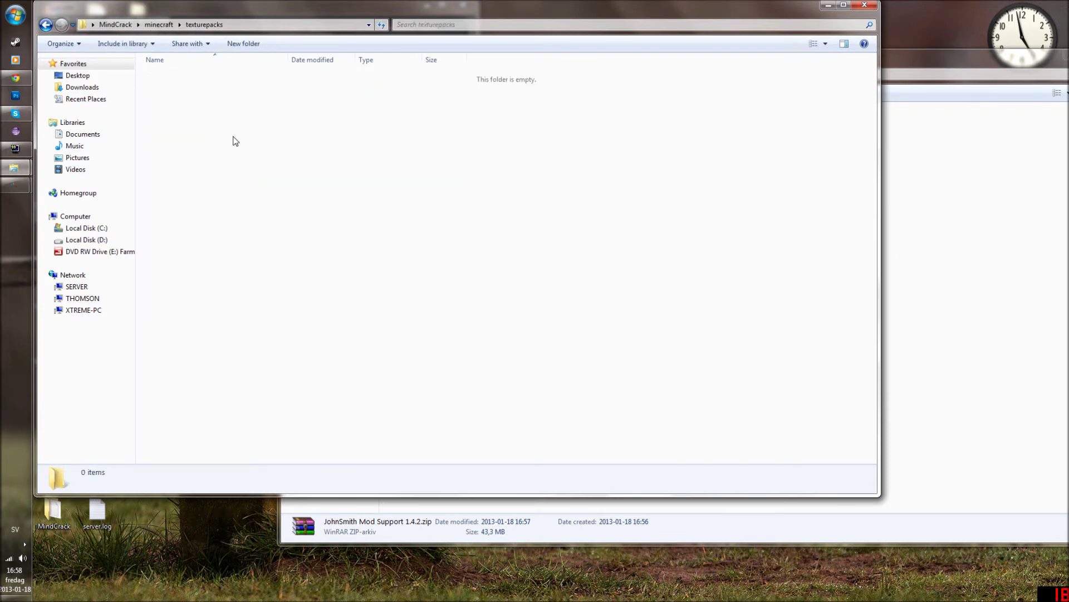
Step: Move JohnSmith Mod Support 1.4.2.zip into texturepacks, close the folders, and launch MindCrack
left_click(937, 248)
left_click_drag(914, 181, 859, 228)
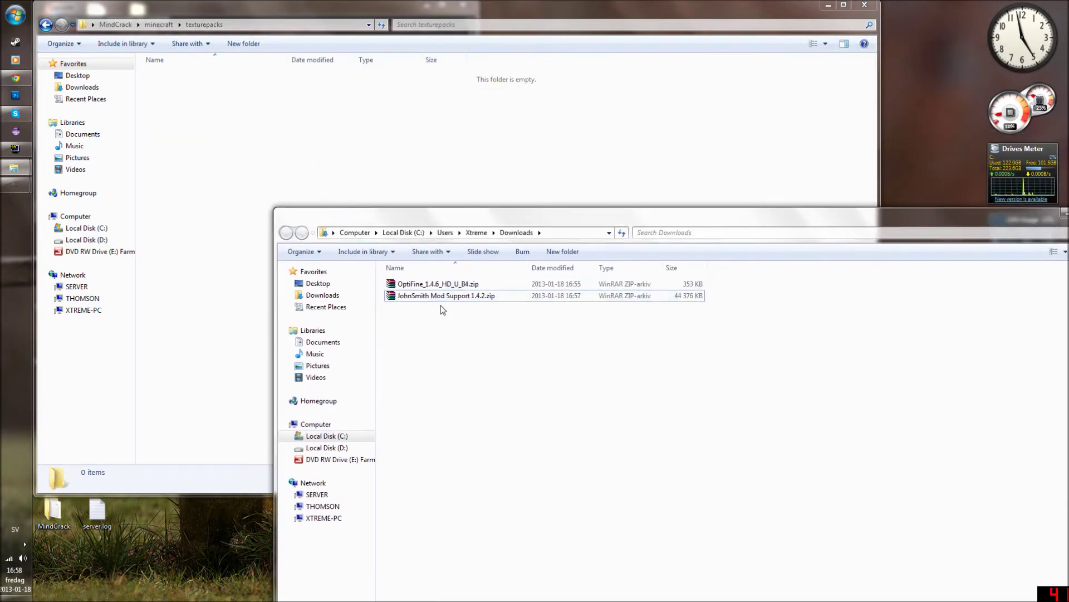
left_click(448, 296)
left_click_drag(448, 299, 361, 142)
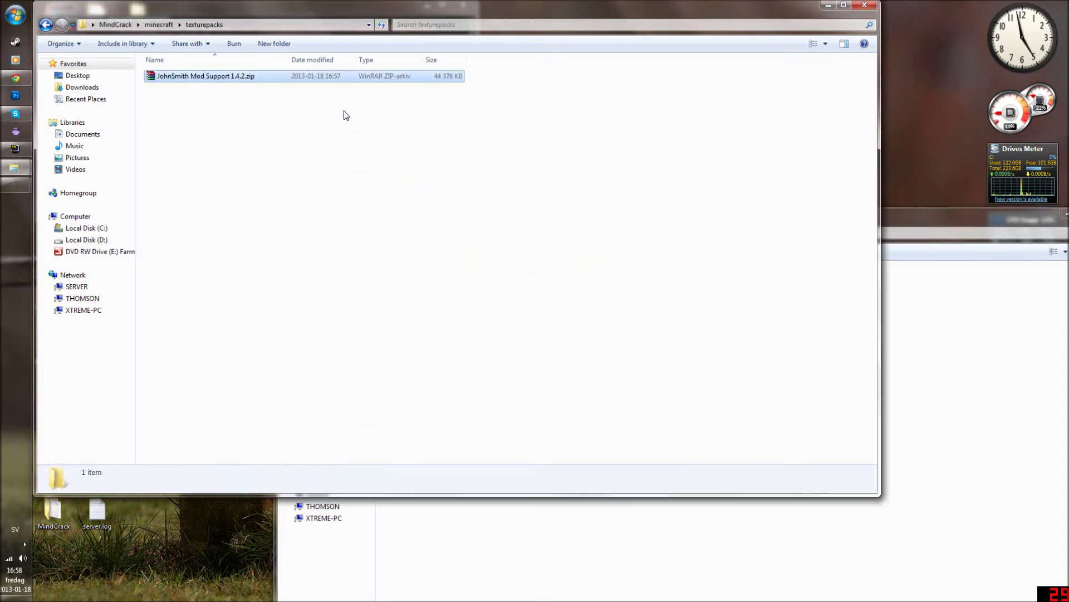
left_click(990, 231)
left_click_drag(932, 215, 920, 201)
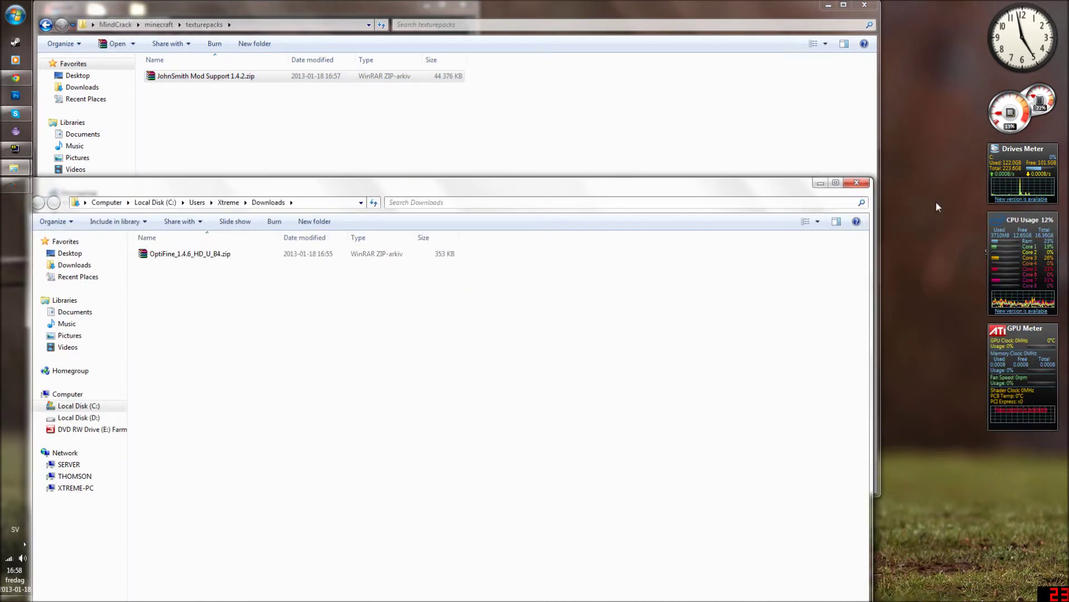
left_click(887, 192)
left_click(865, 4)
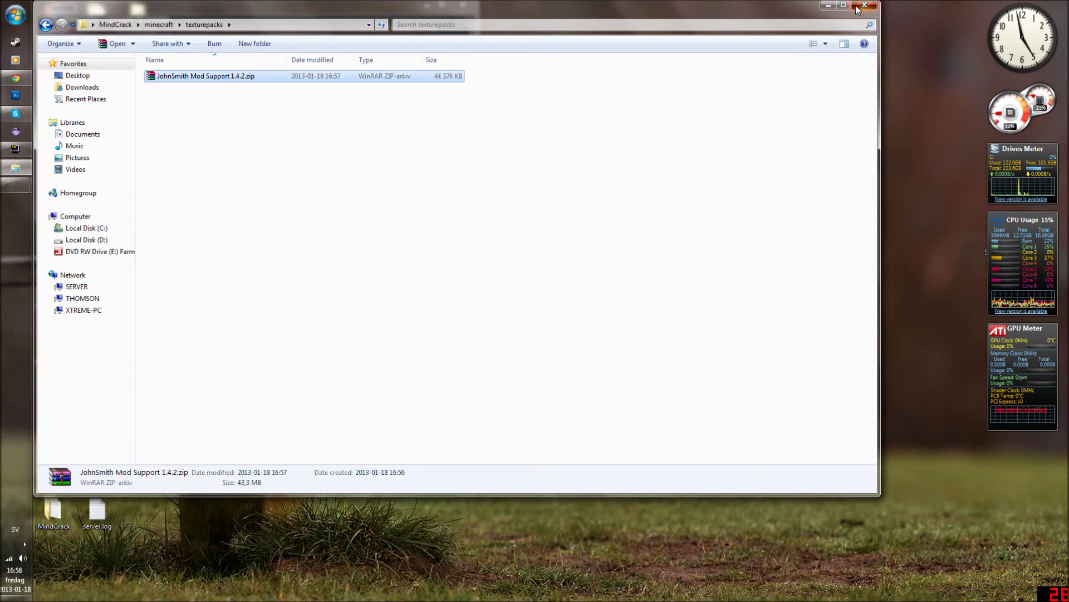
left_click(483, 301)
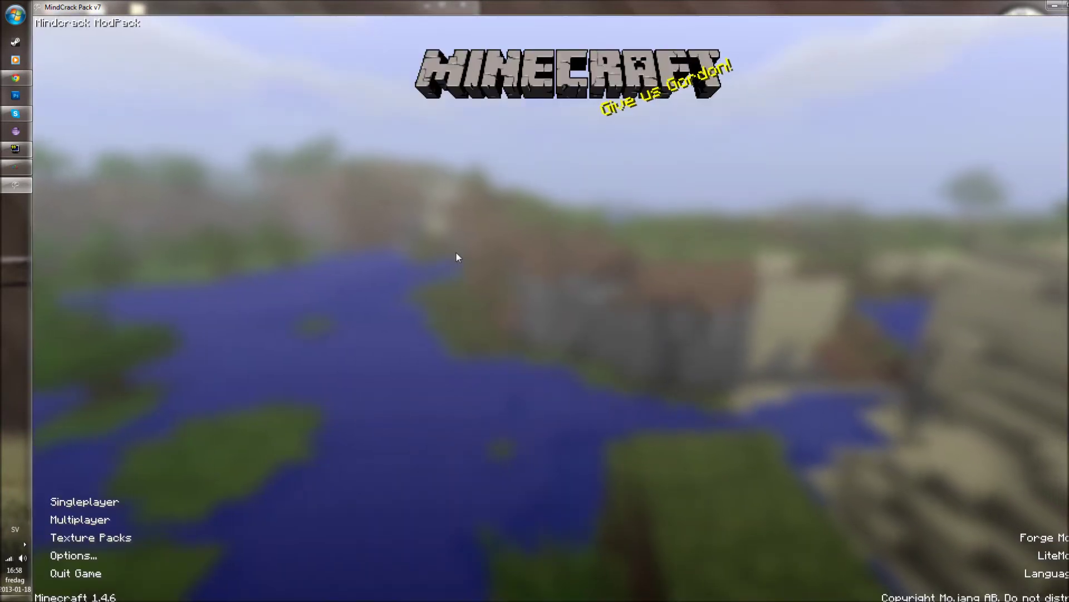
Step: Select the JohnSmith Mod Support 1.4.2.zip texture pack, confirm with Done, and minimize Minecraft
left_click(89, 537)
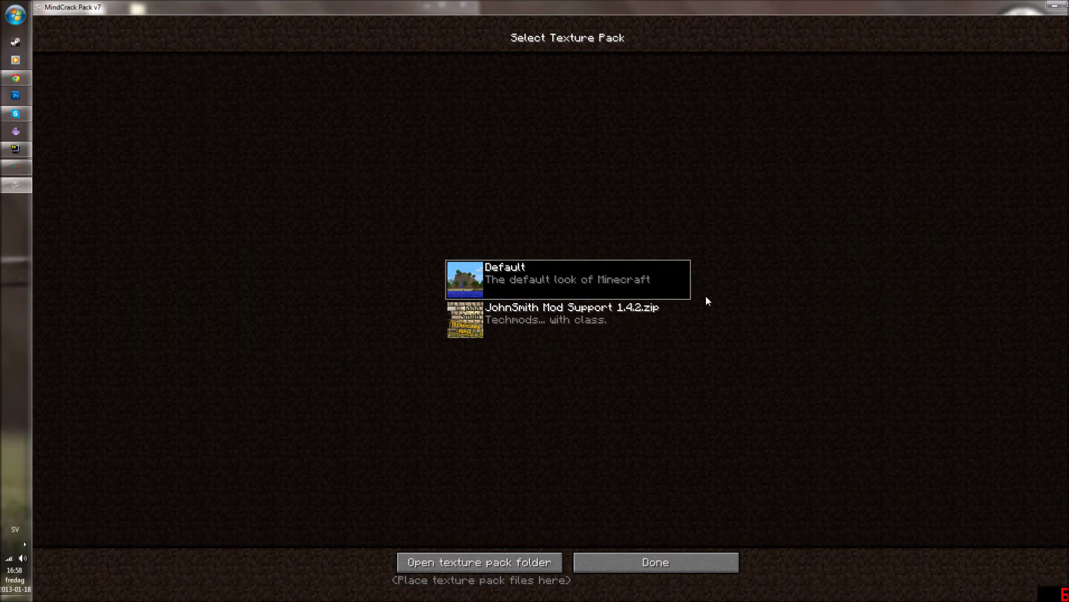
left_click(648, 318)
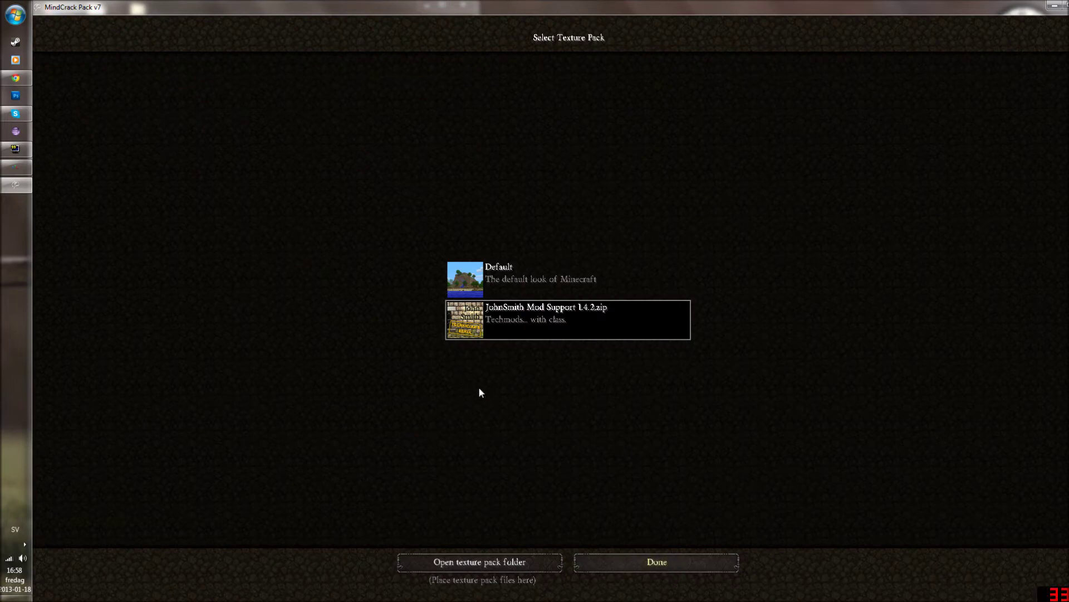
left_click(657, 561)
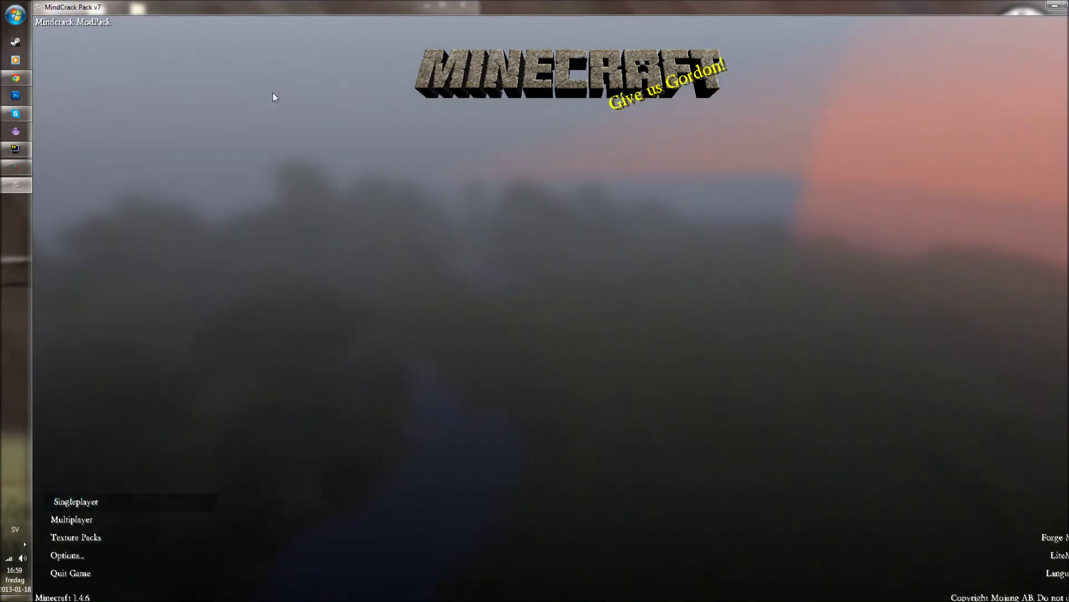
left_click(3, 190)
Step: Load the New World singleplayer save and walk across the snowfield
left_click(3, 186)
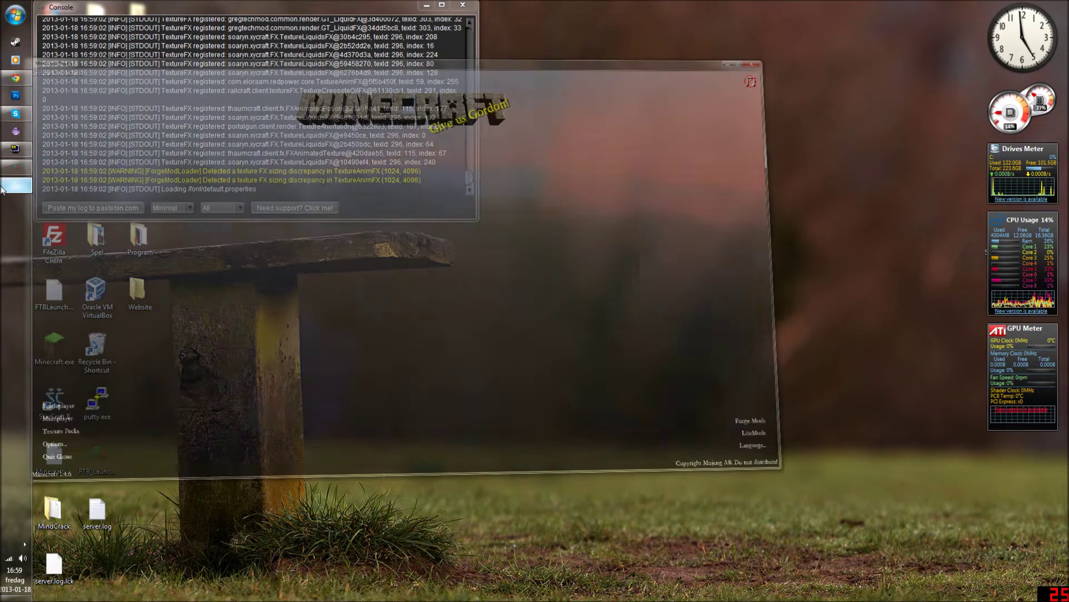
left_click(97, 505)
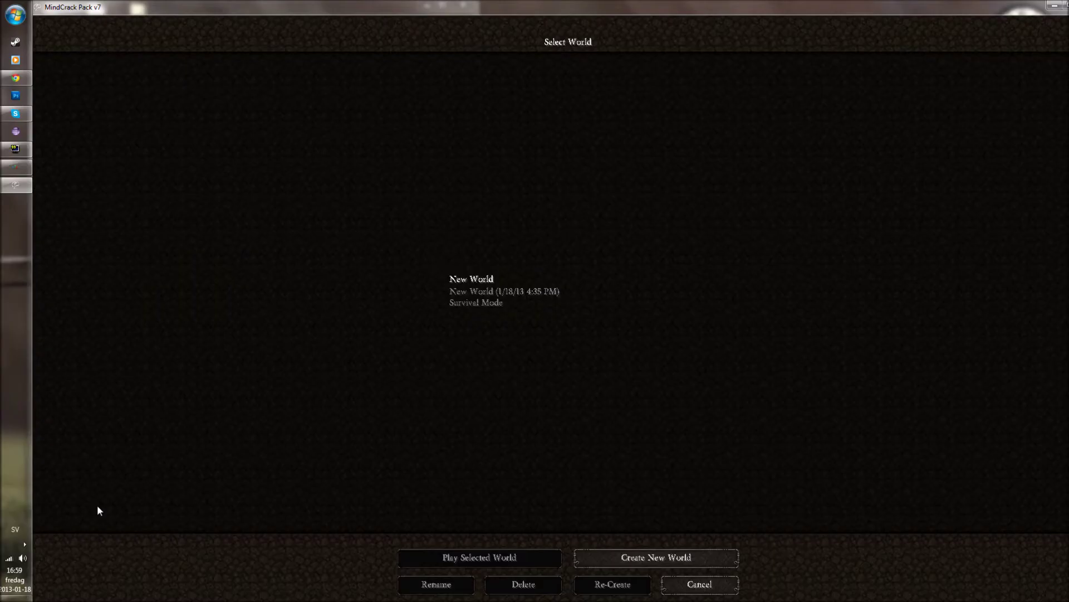
double_click(559, 303)
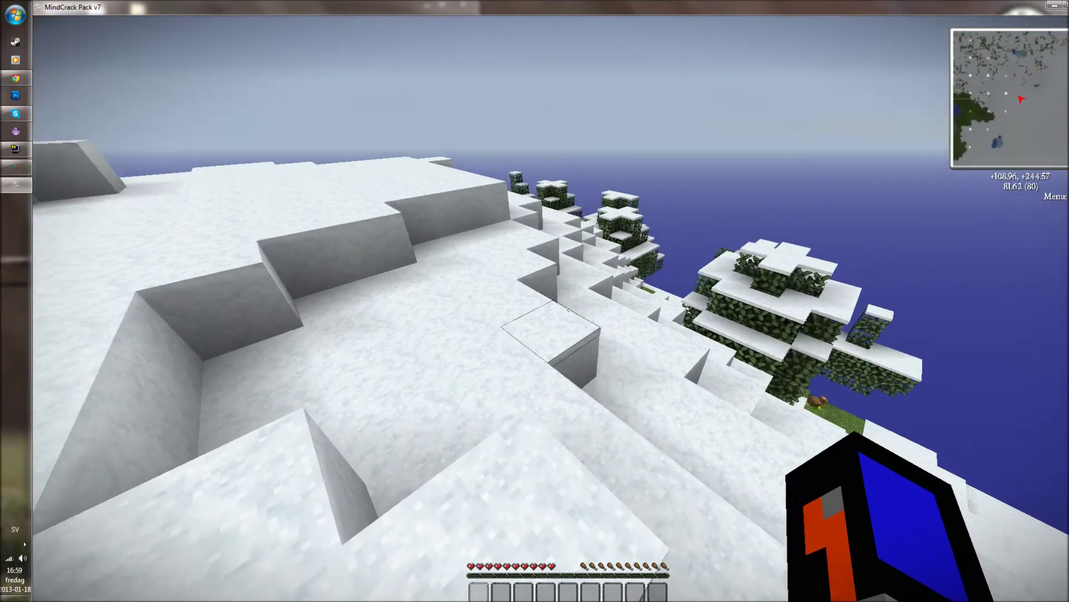
key("w")
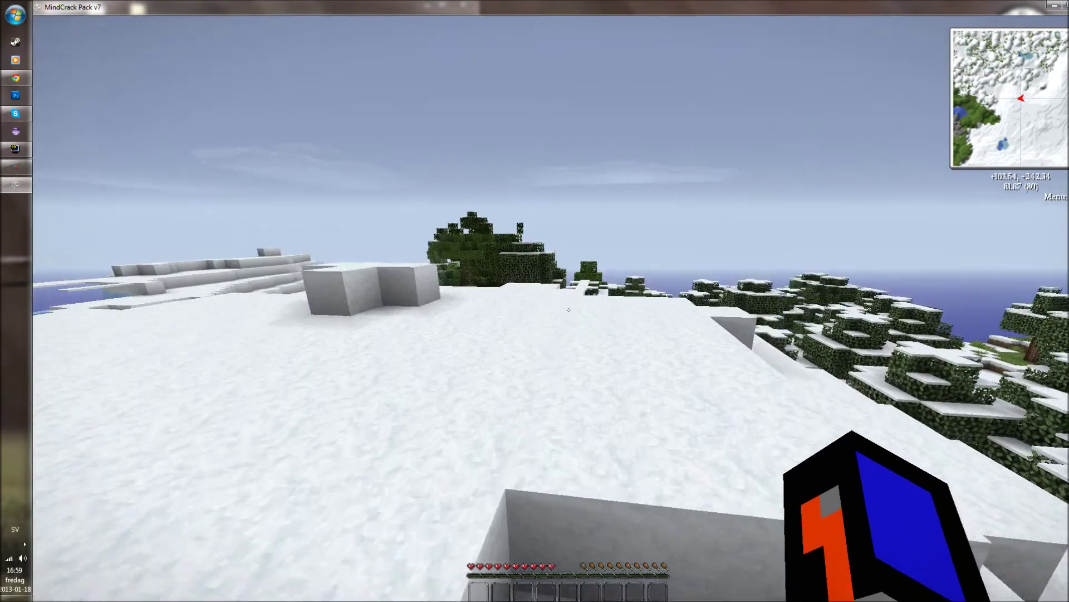
key("w")
Step: Toggle the F3 debug overlay and open then close the game menu and Options
key("shift+F3")
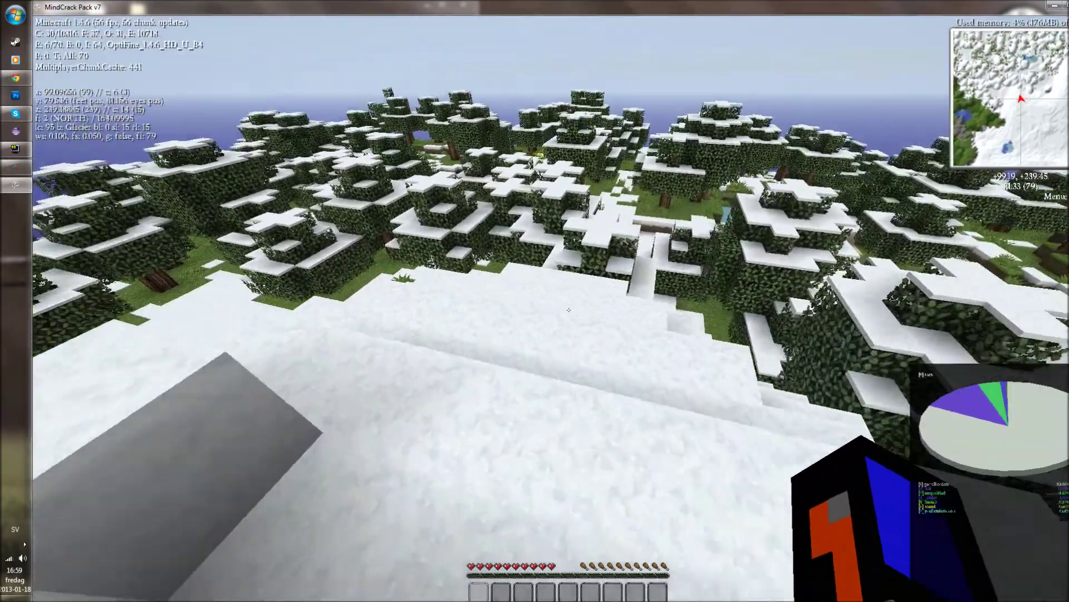
key("Escape")
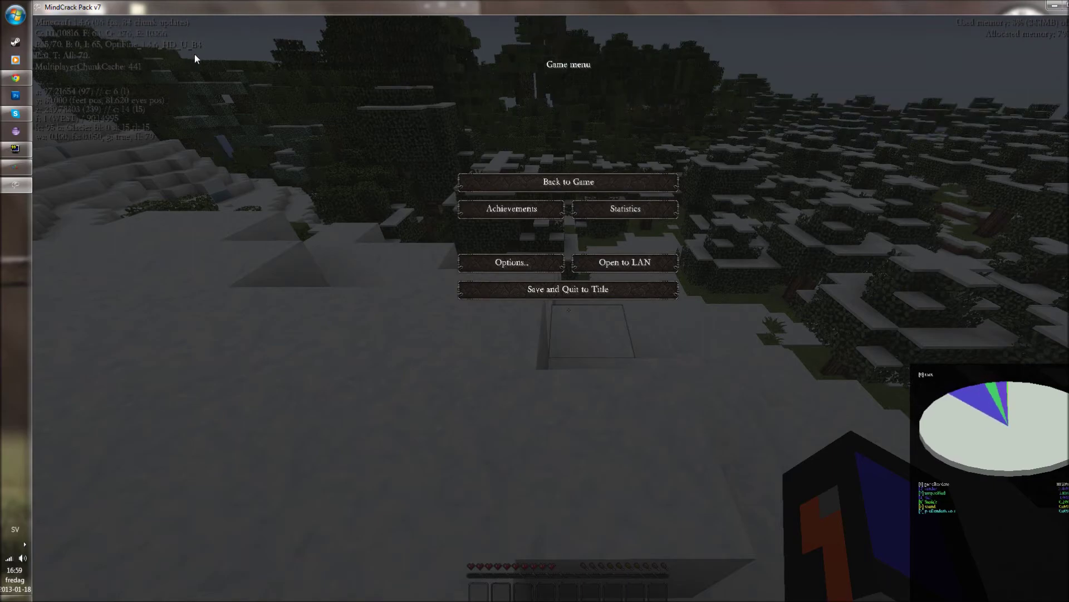
key("Escape")
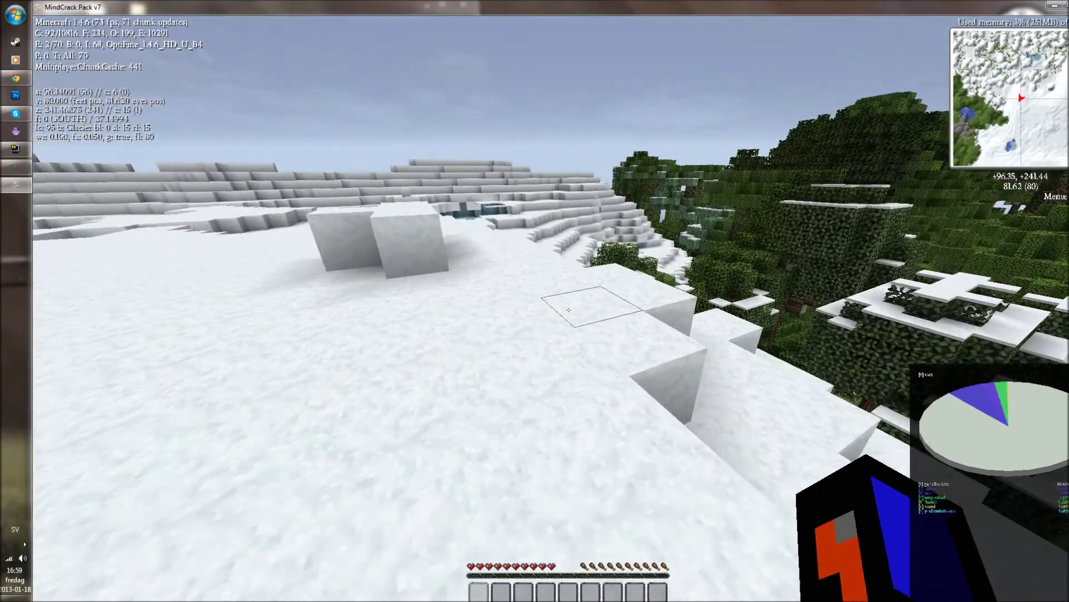
key("F3")
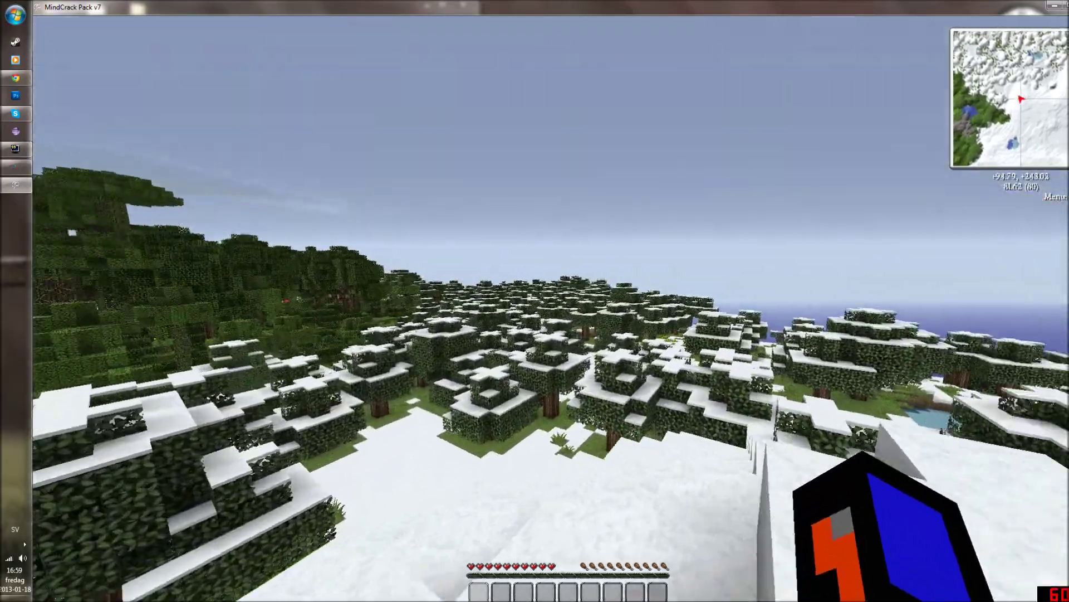
key("w")
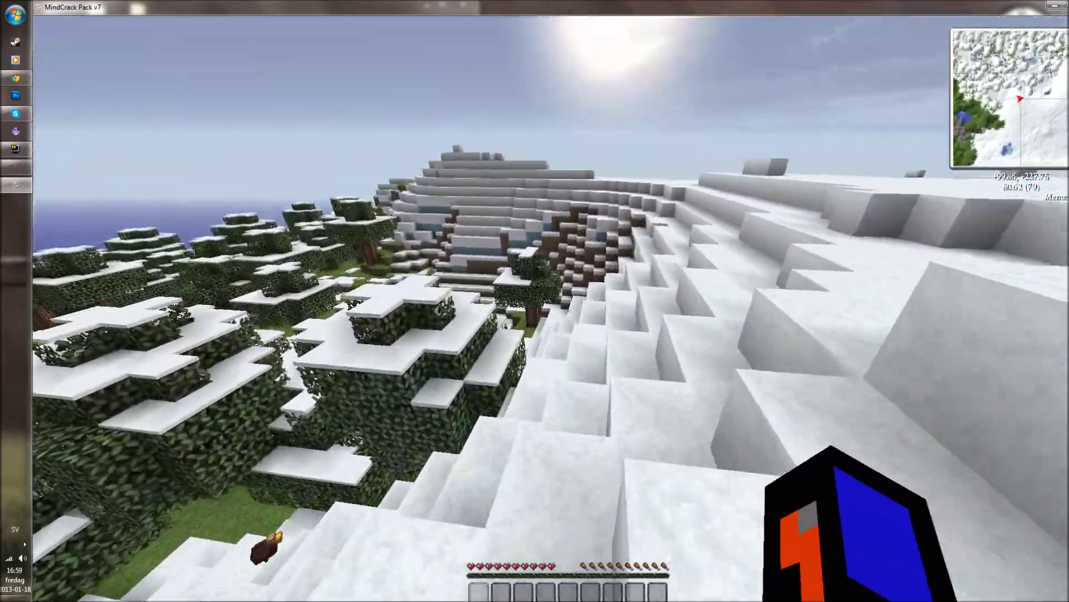
key("F3")
key("F3")
key("w")
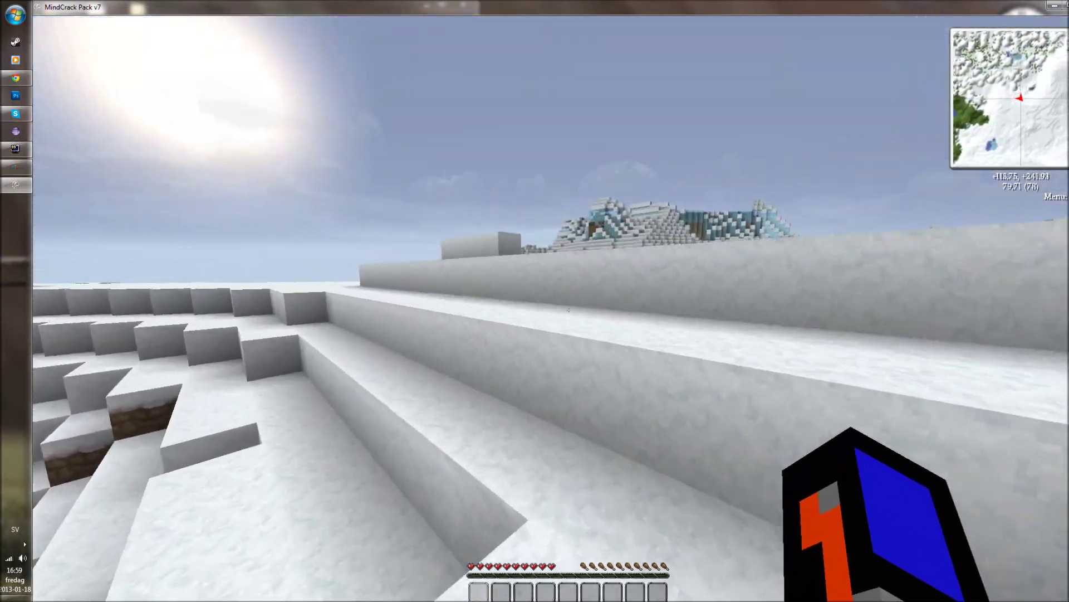
key("Escape")
left_click(469, 272)
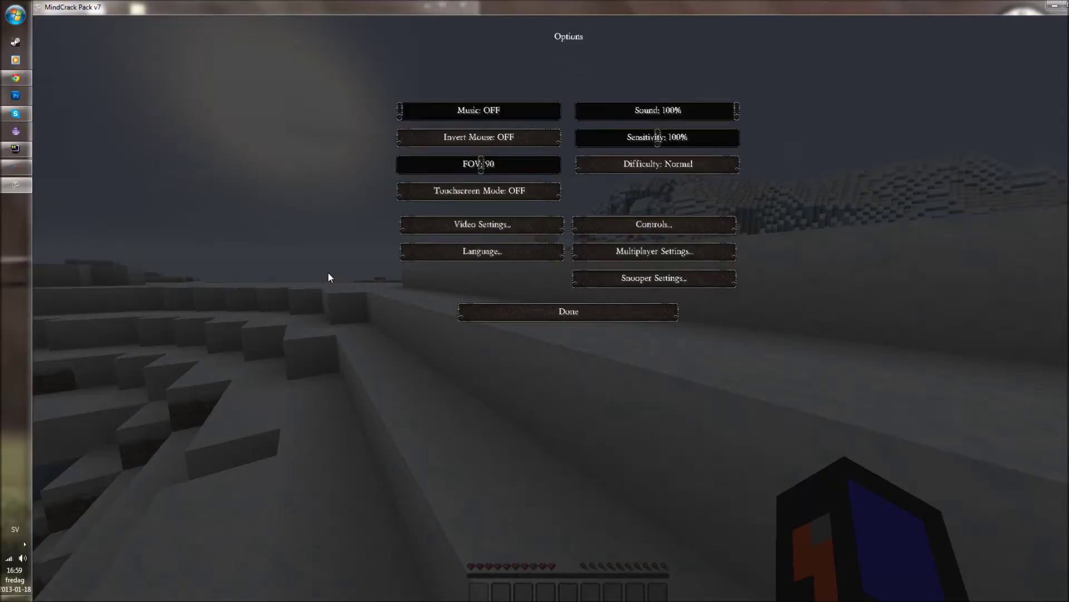
key("Escape")
Step: Walk across the snowy ridge and place a snow block on the snowfield
key("w")
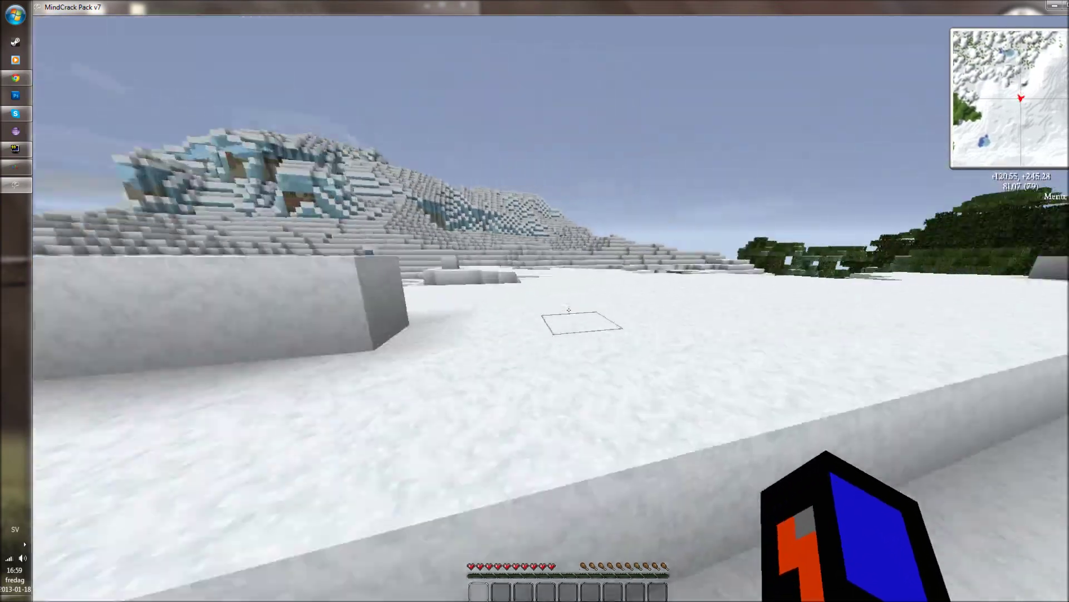
key("w")
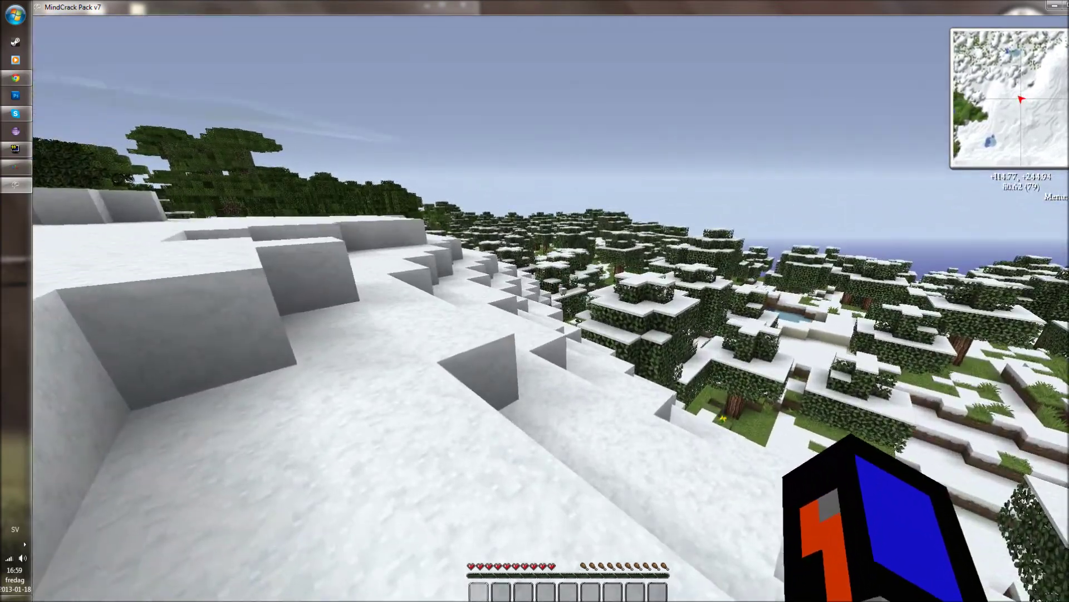
key("w")
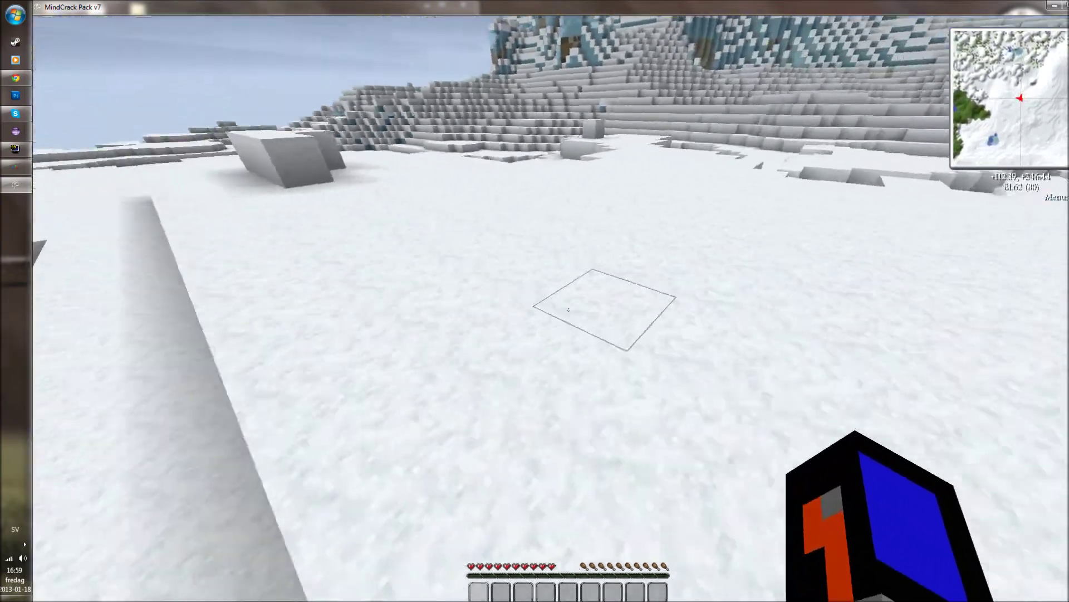
key("w")
right_click(569, 310)
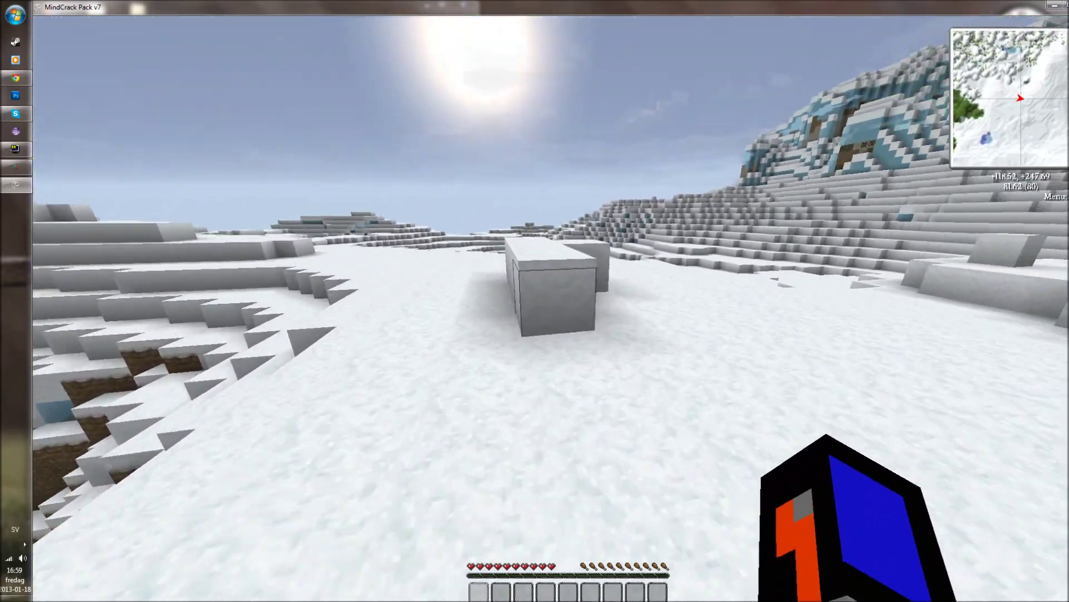
key("w")
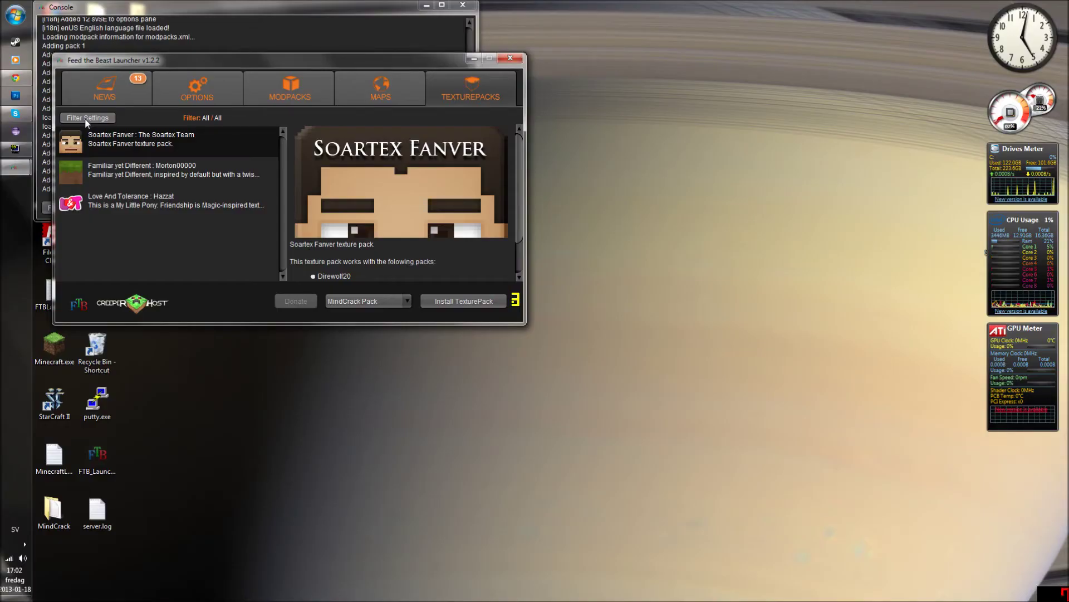
Step: Filter the launcher's texture packs to those compatible with MindCrack Pack
left_click_drag(358, 64, 524, 84)
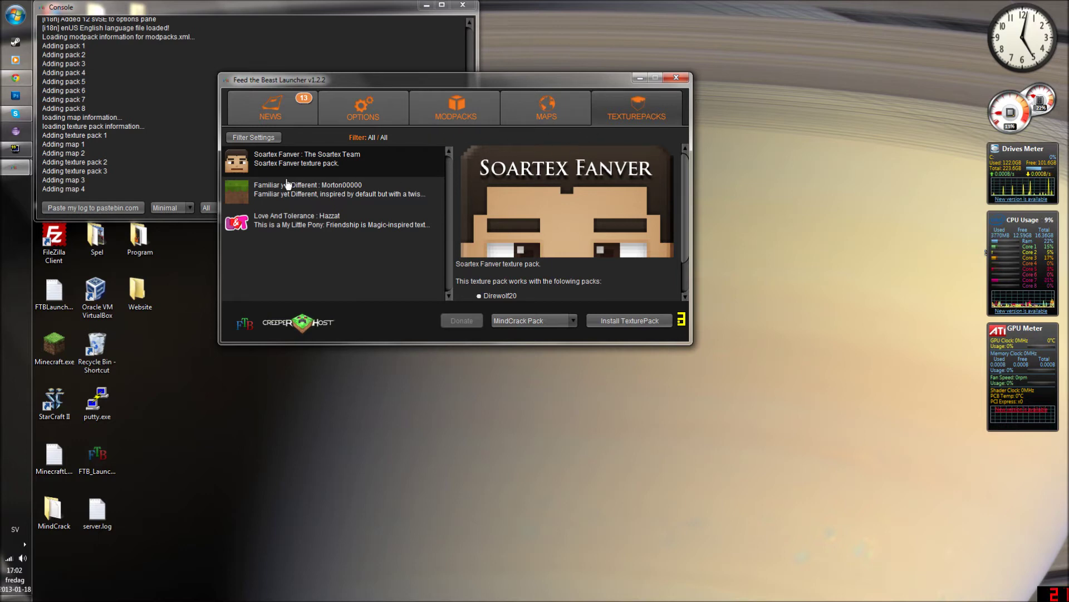
left_click(275, 136)
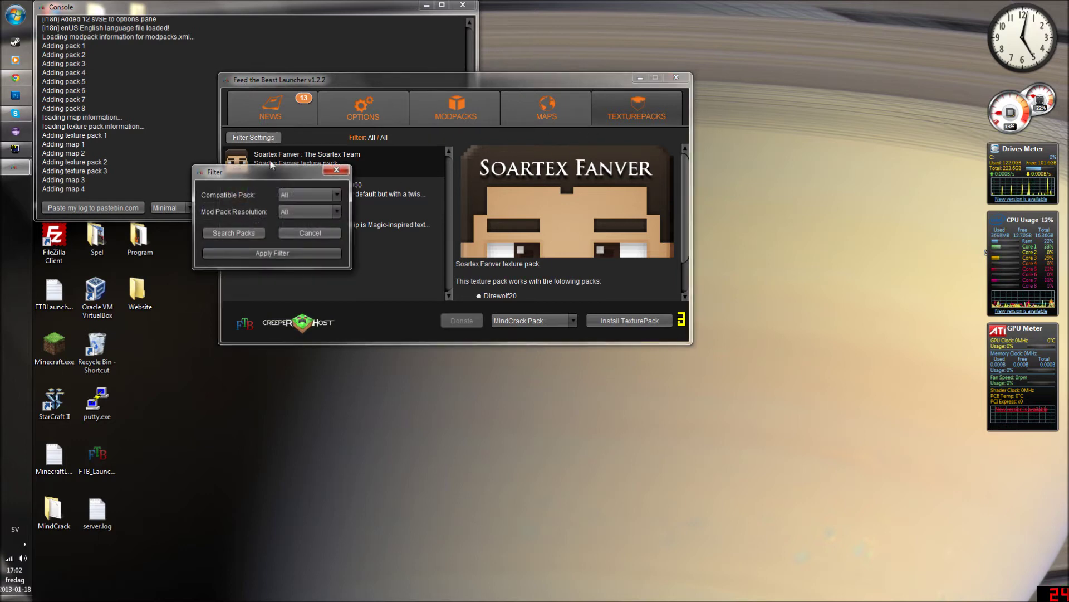
left_click(286, 190)
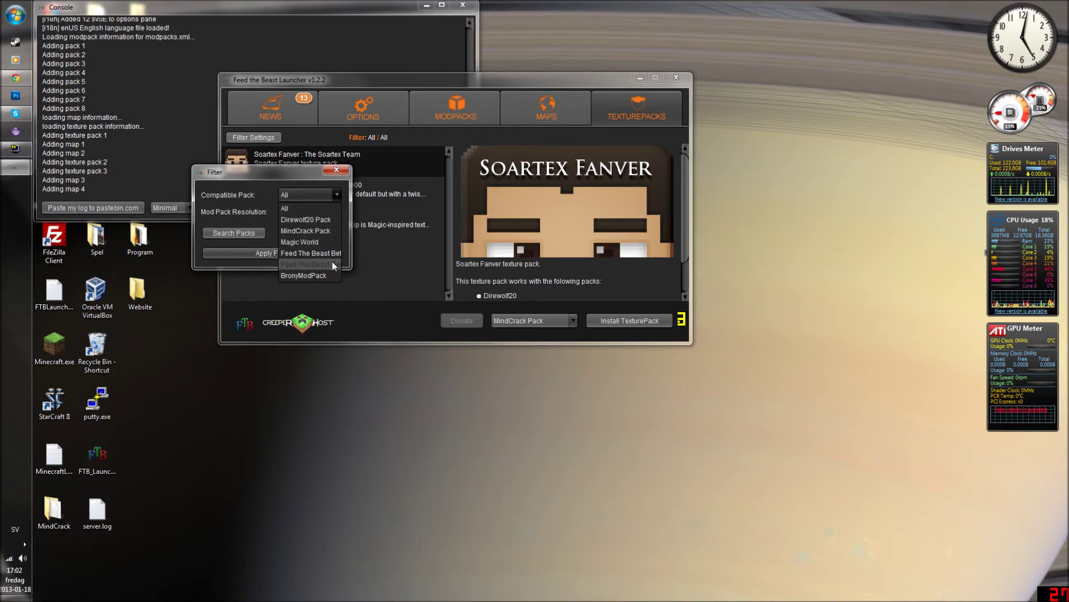
left_click(325, 231)
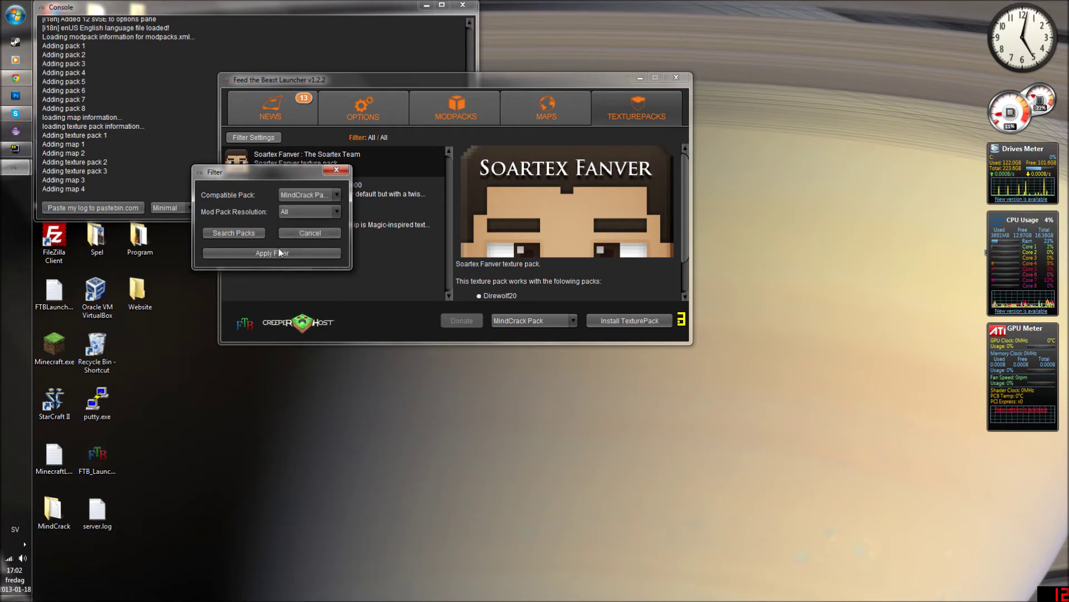
left_click(273, 254)
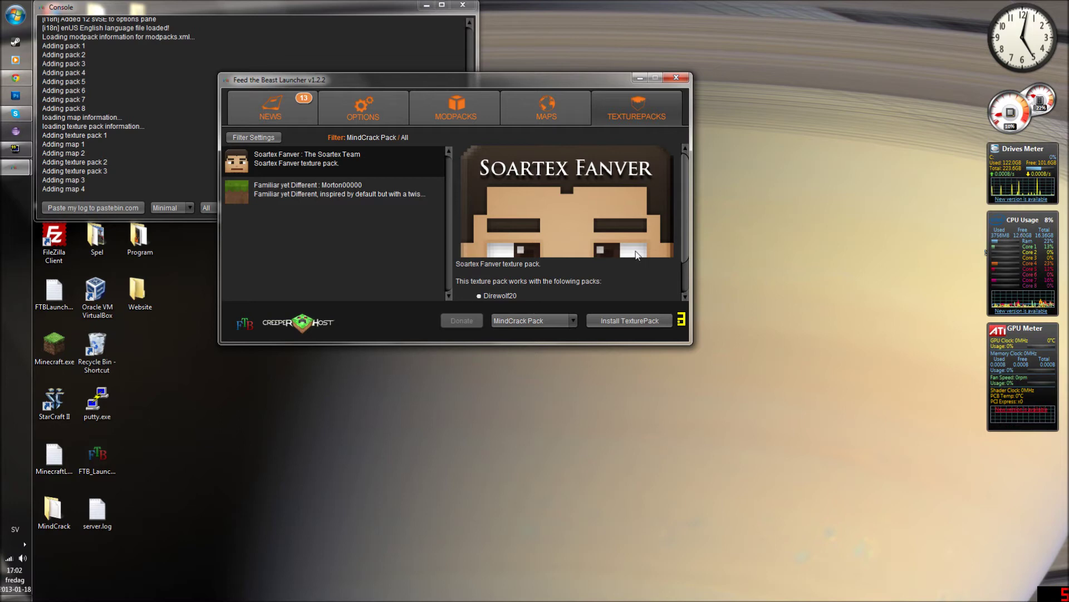
Step: Install the Soartex Fanver texture pack for the MindCrack Pack
scroll(624, 246, "down", 3)
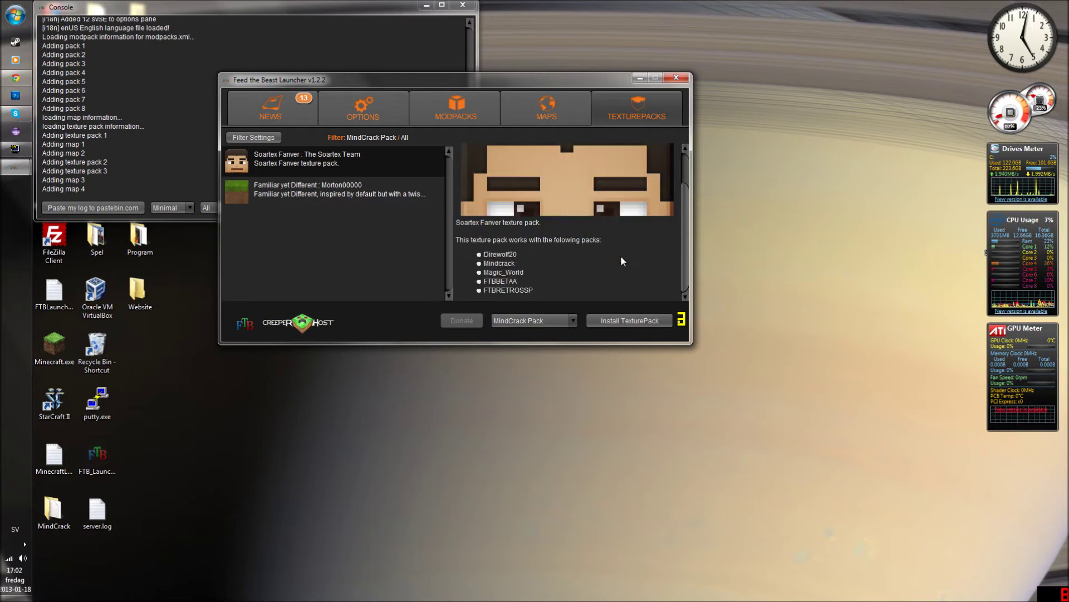
left_click_drag(514, 262, 483, 264)
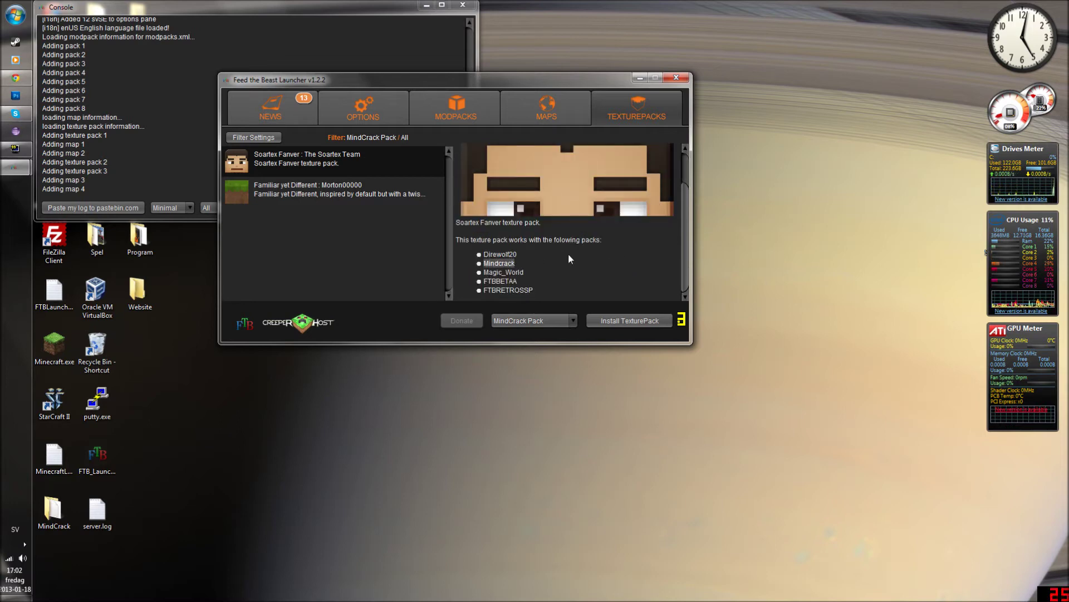
left_click(651, 324)
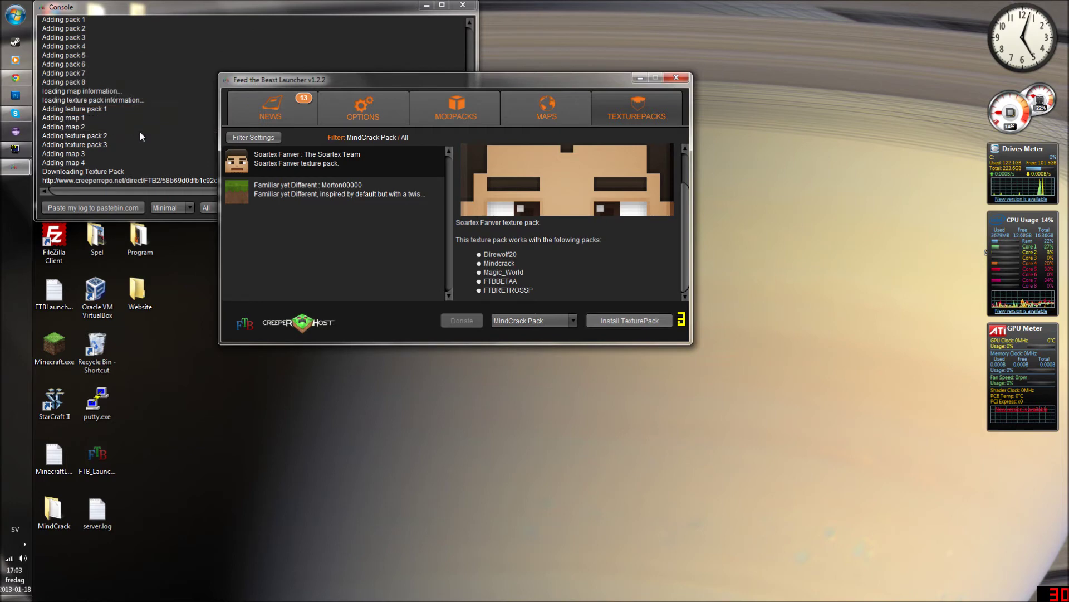
Step: Launch MindCrack Pack v7 from the Modpacks list and maximize the Minecraft window
left_click(379, 109)
left_click(447, 123)
left_click(655, 321)
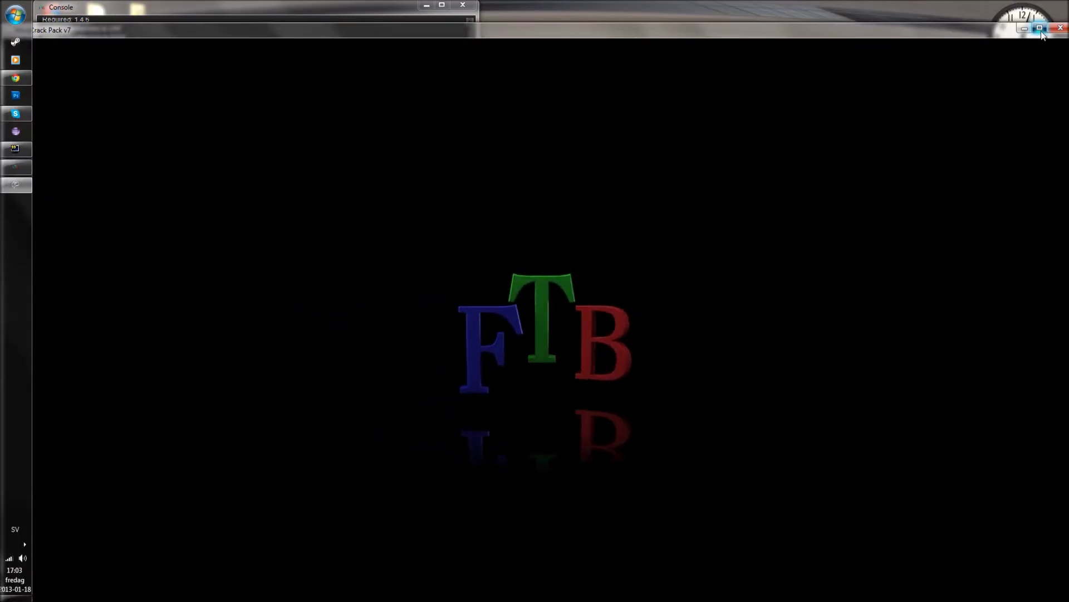
left_click(1040, 28)
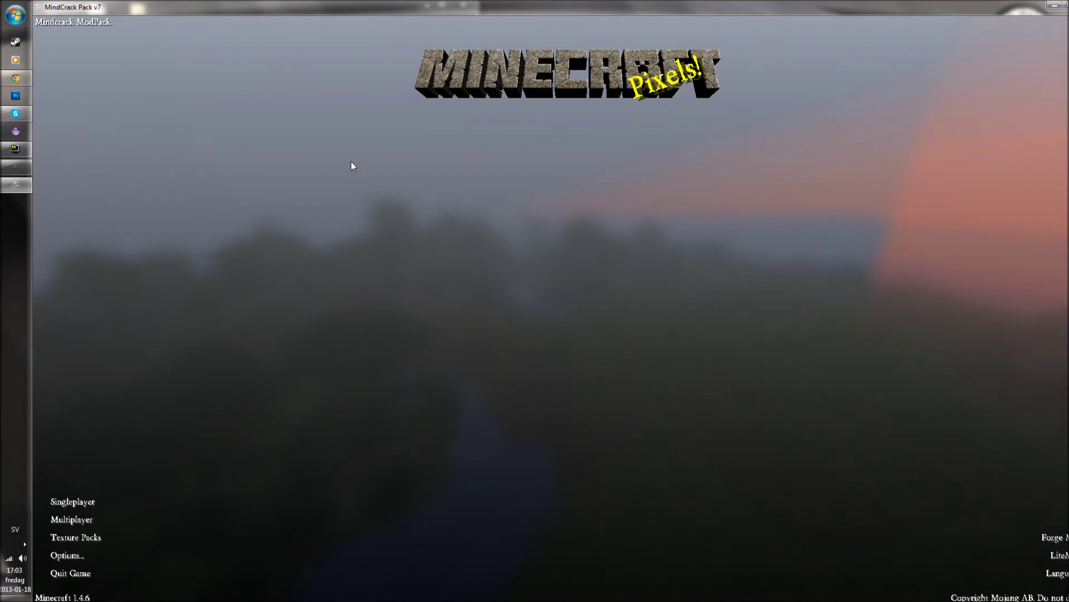
Step: Select the Soartex.zip texture pack in Minecraft's Texture Packs menu and confirm
left_click(89, 537)
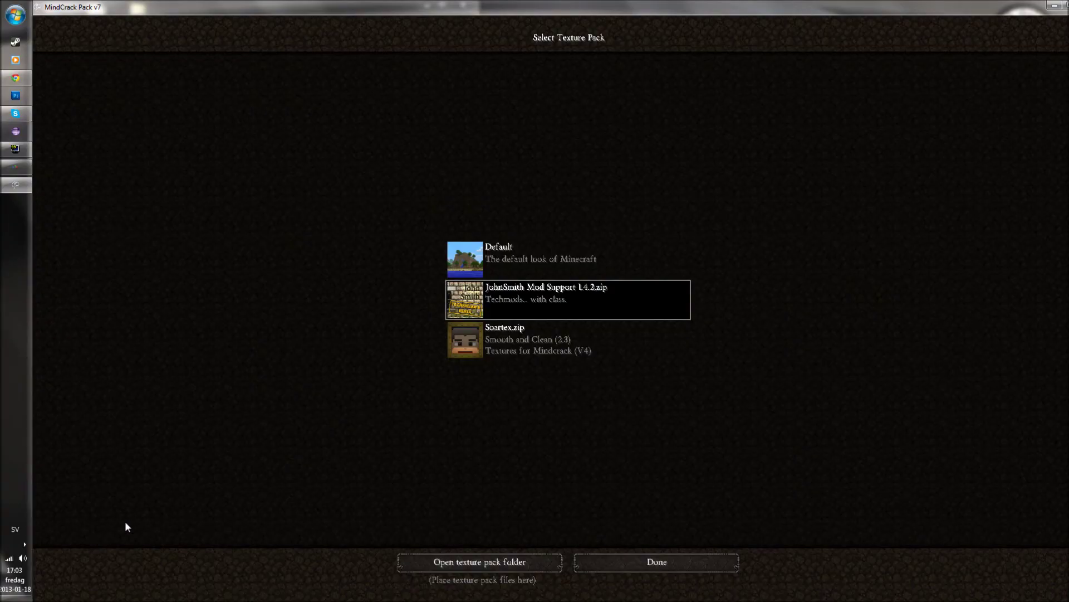
left_click(603, 338)
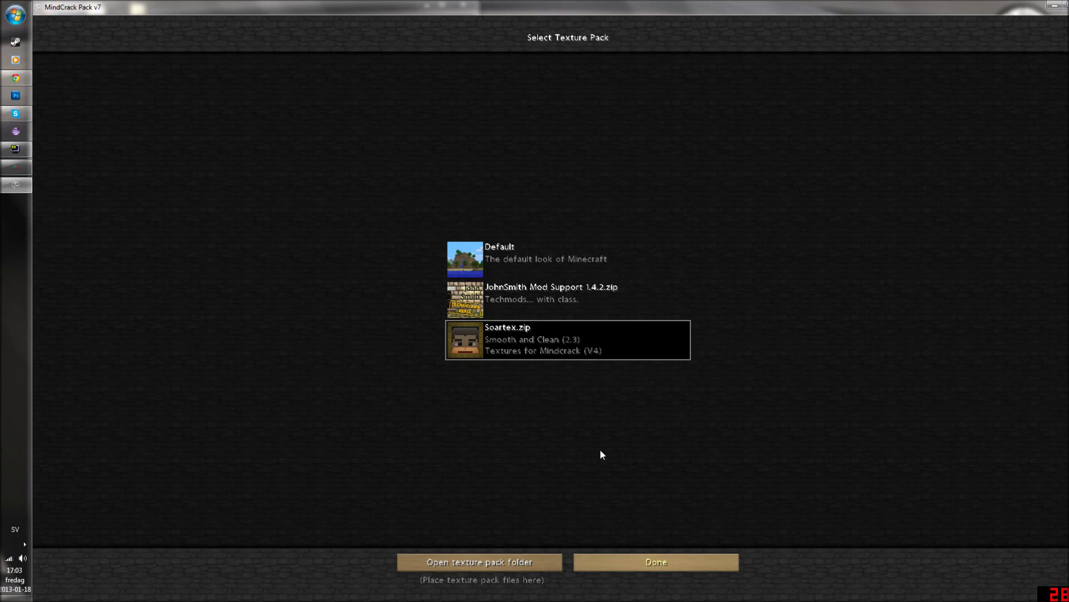
left_click(658, 561)
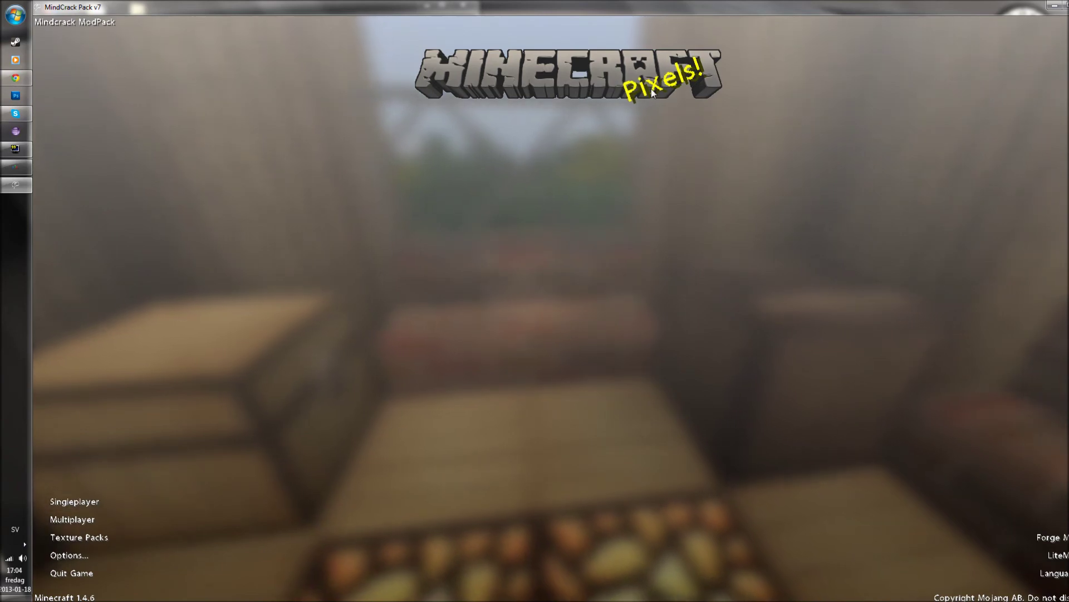
Step: Load the singleplayer world 'New World' and walk over the snowy hills toward the forest
left_click(83, 501)
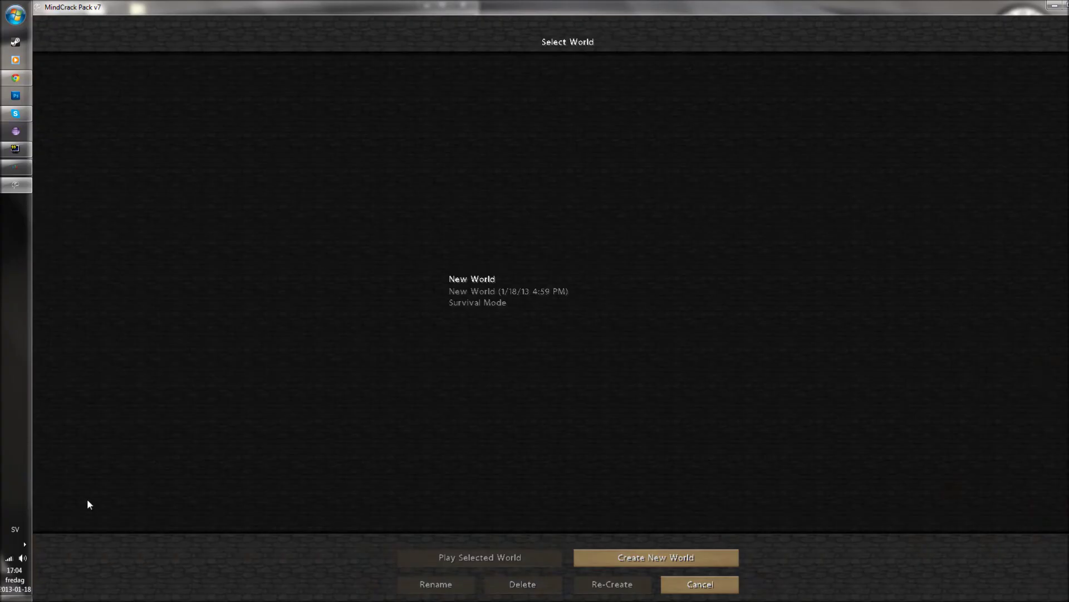
double_click(498, 283)
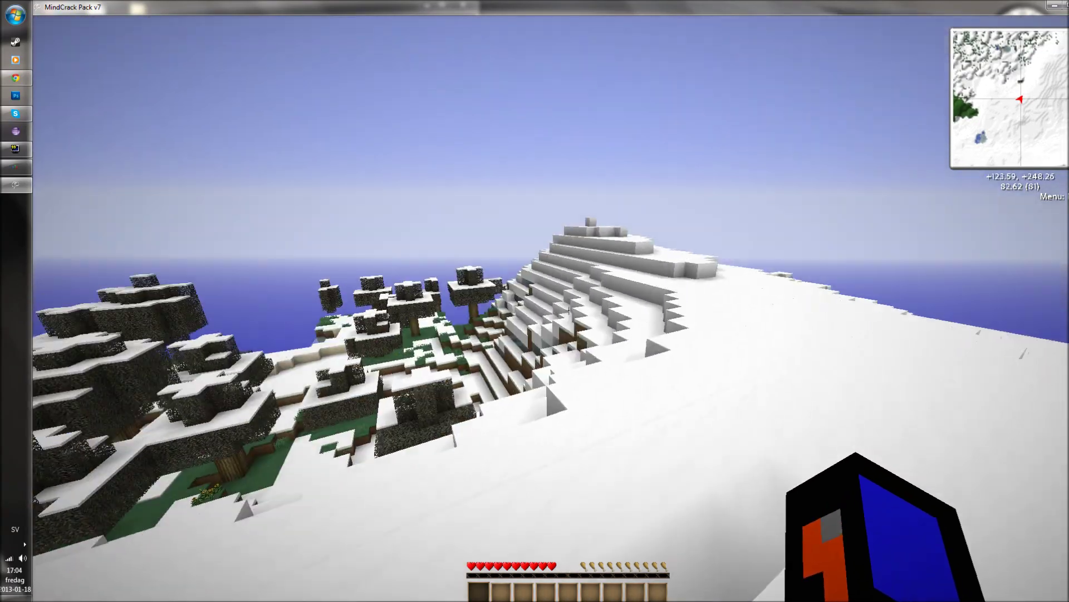
key("w")
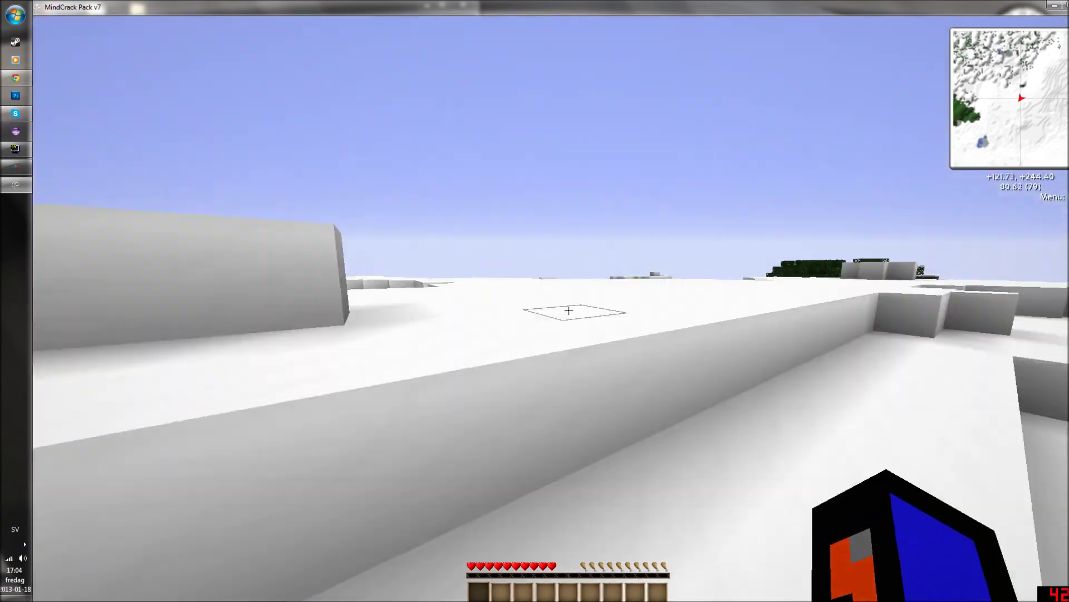
key("w")
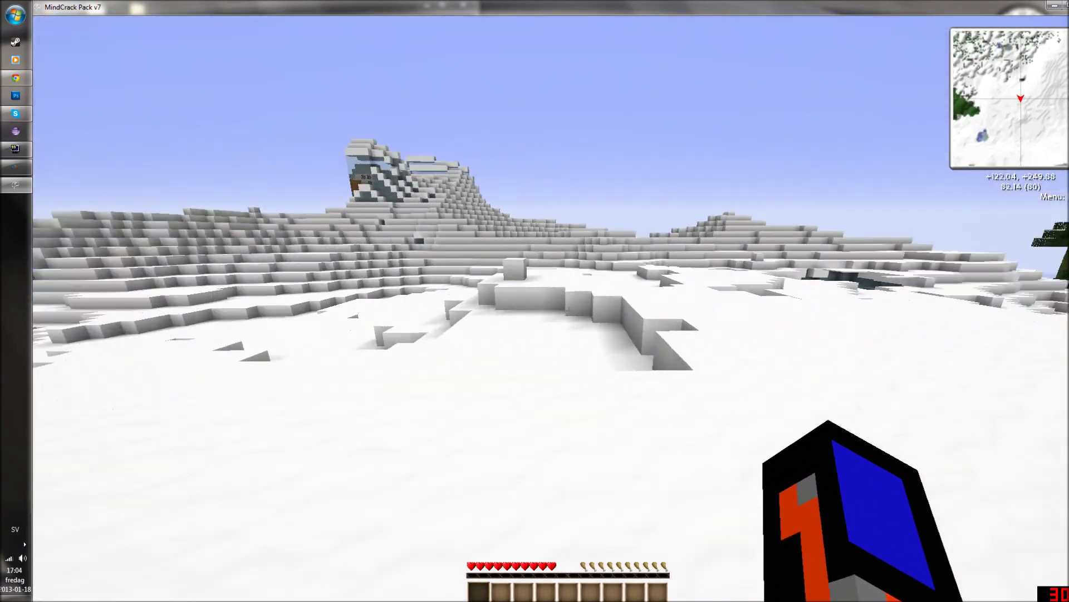
key("w")
key("w")
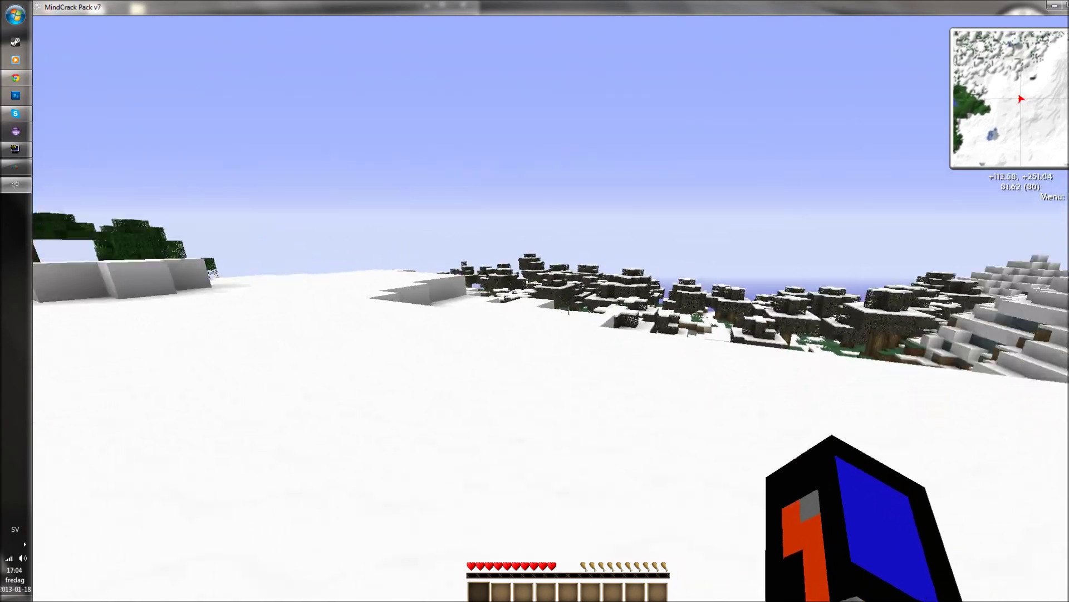